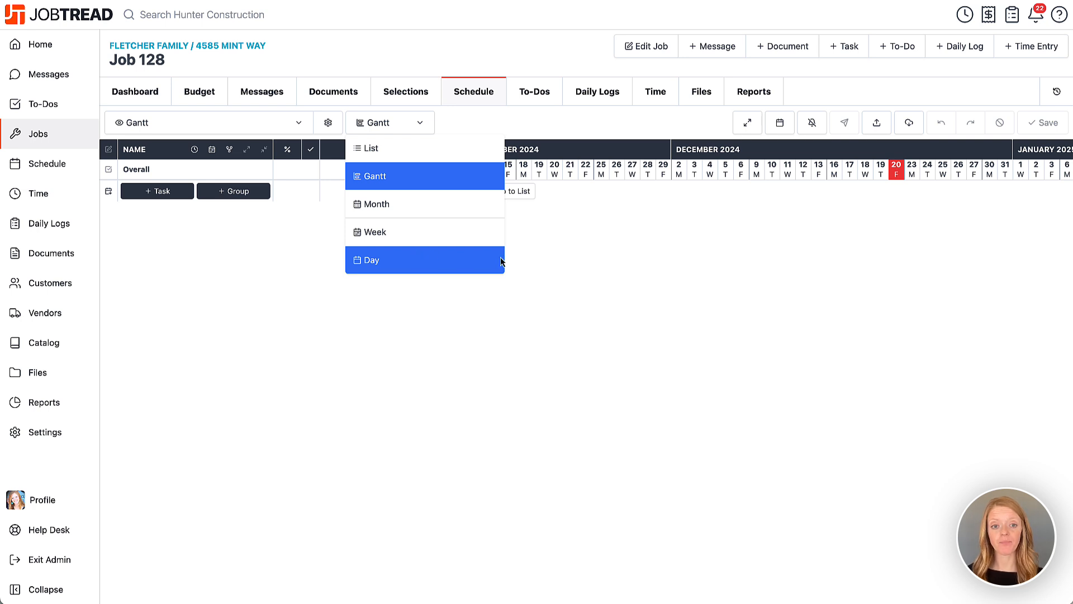
Step: Add a schedule group named Preconstruction to the job, keeping the Gantt view
click(553, 263)
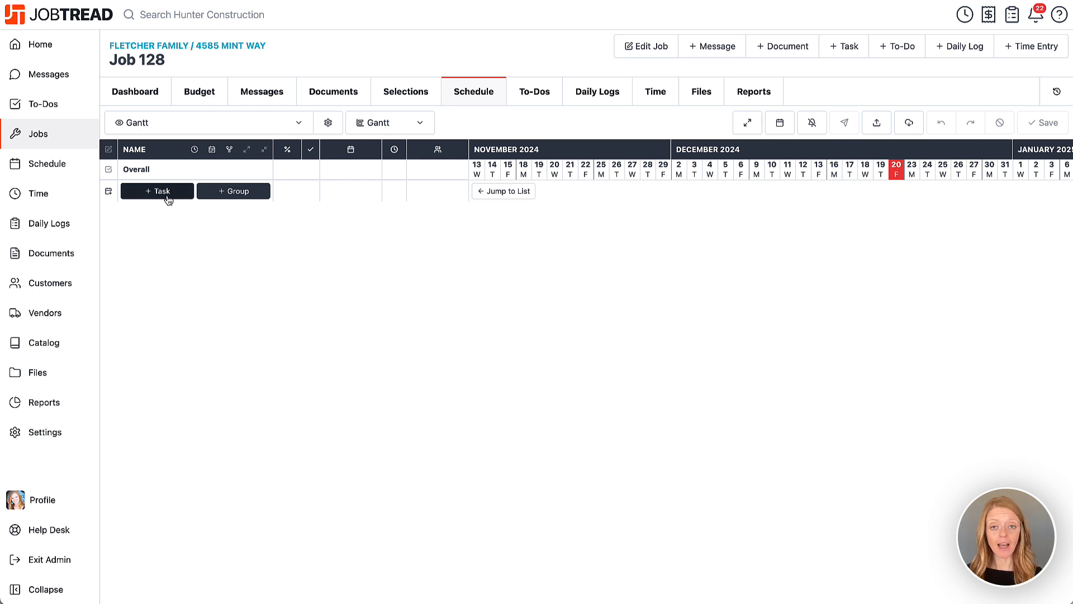
click(237, 193)
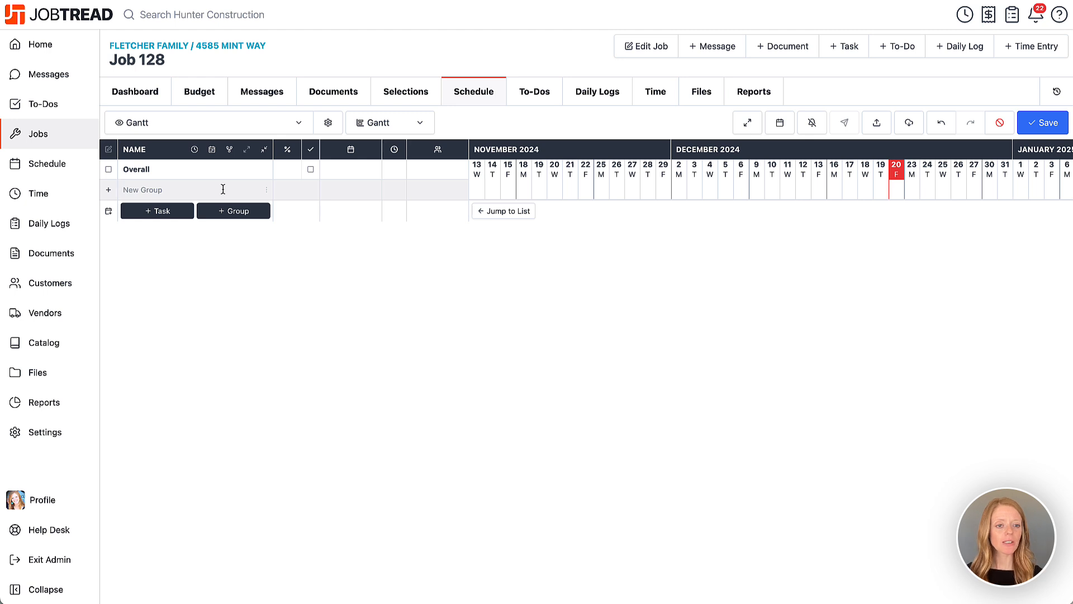
text(P)
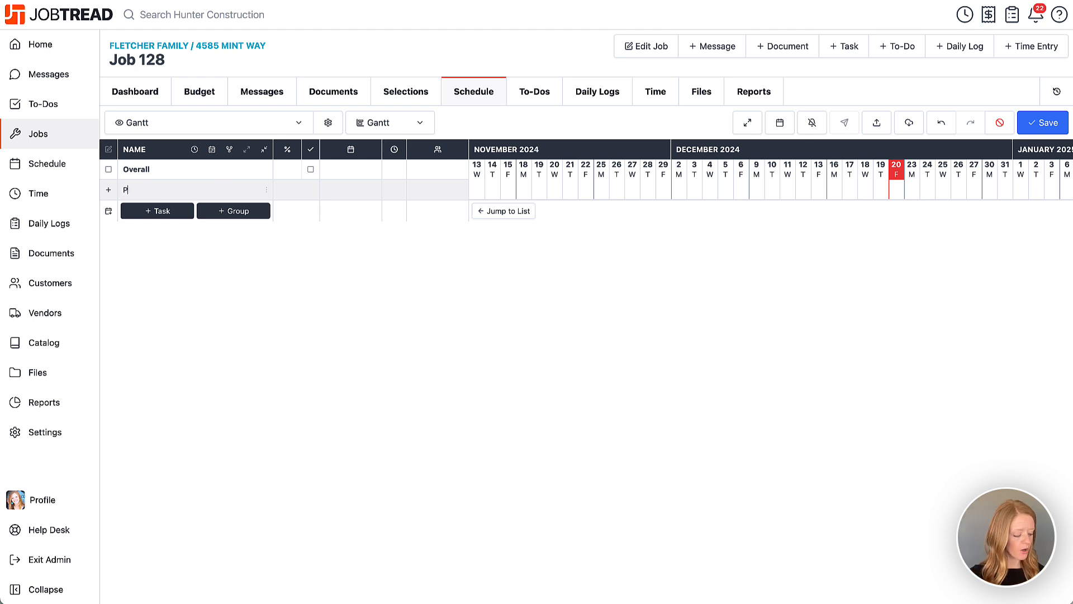
text(reconstruction)
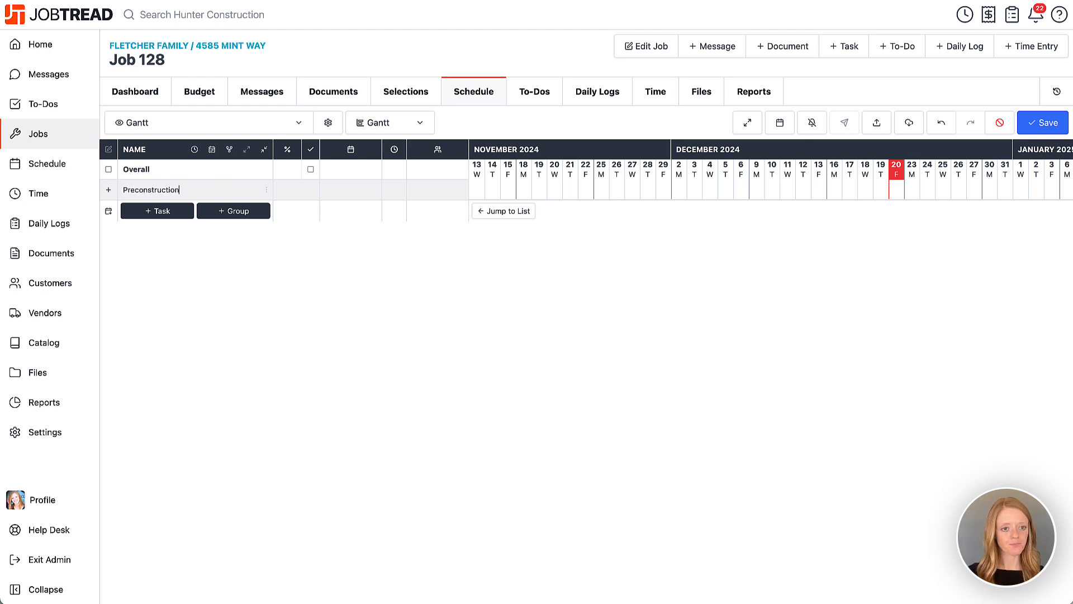
key(Return)
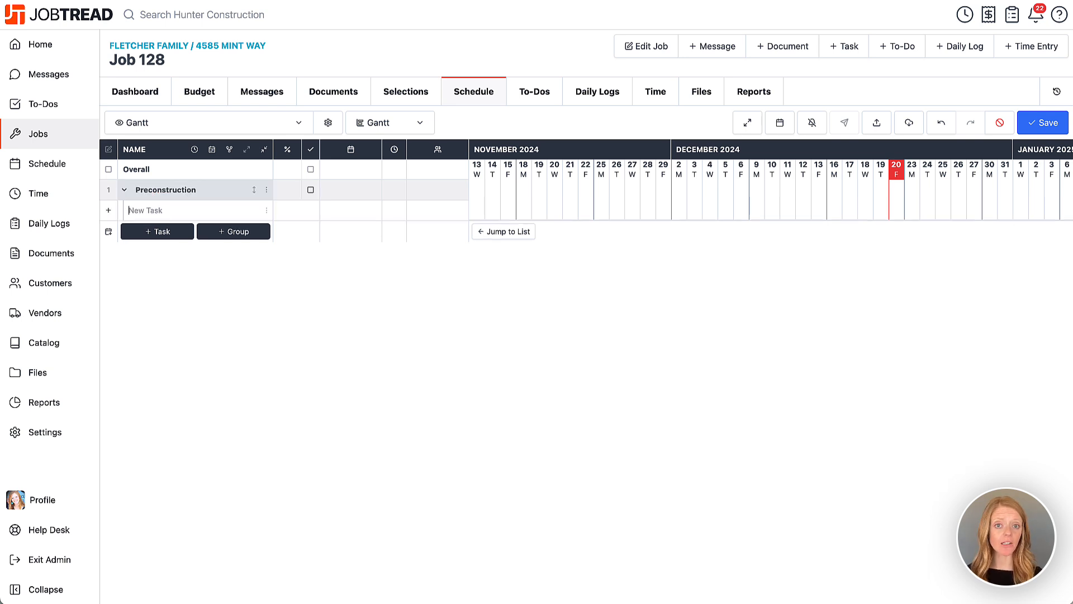
Step: Add the tasks Design & Planning, Sample Approval and Bids & Contracts to the Preconstruction group
text(Design & Planning)
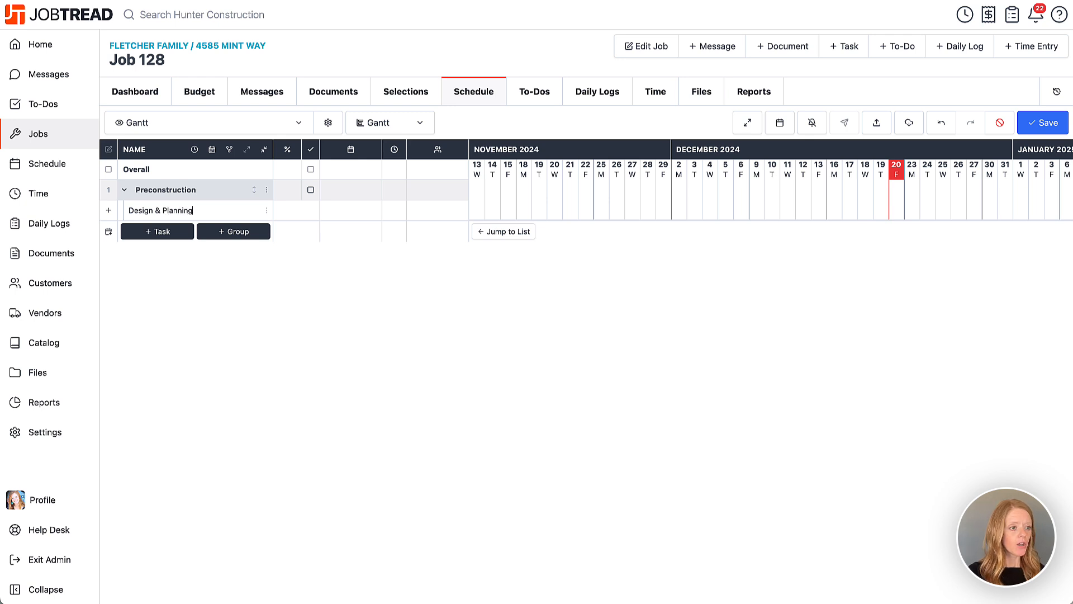
key(Return)
text(Sample App)
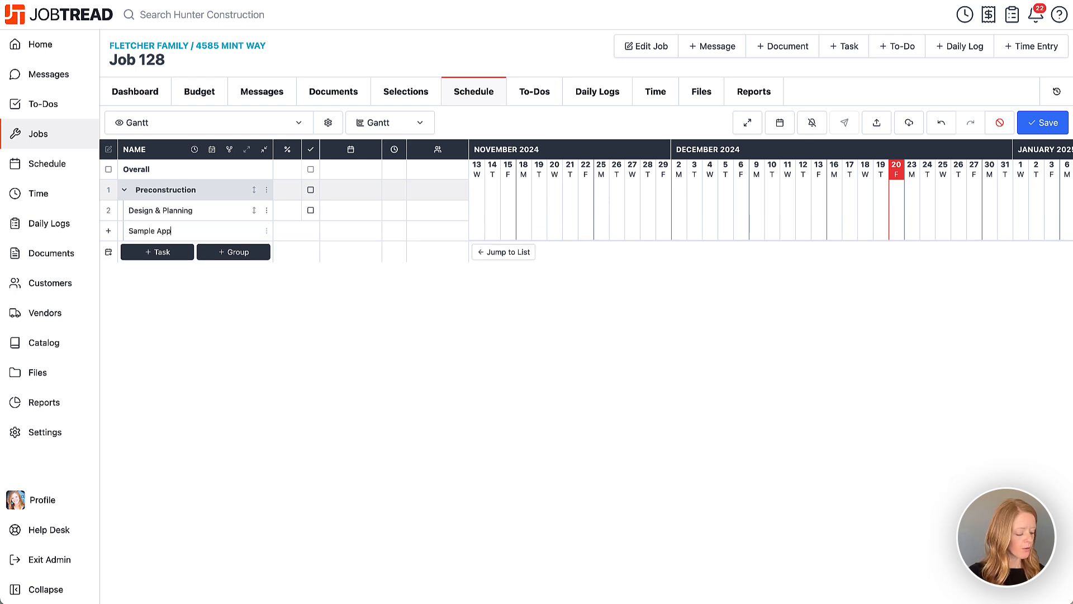
text(roval)
key(Return)
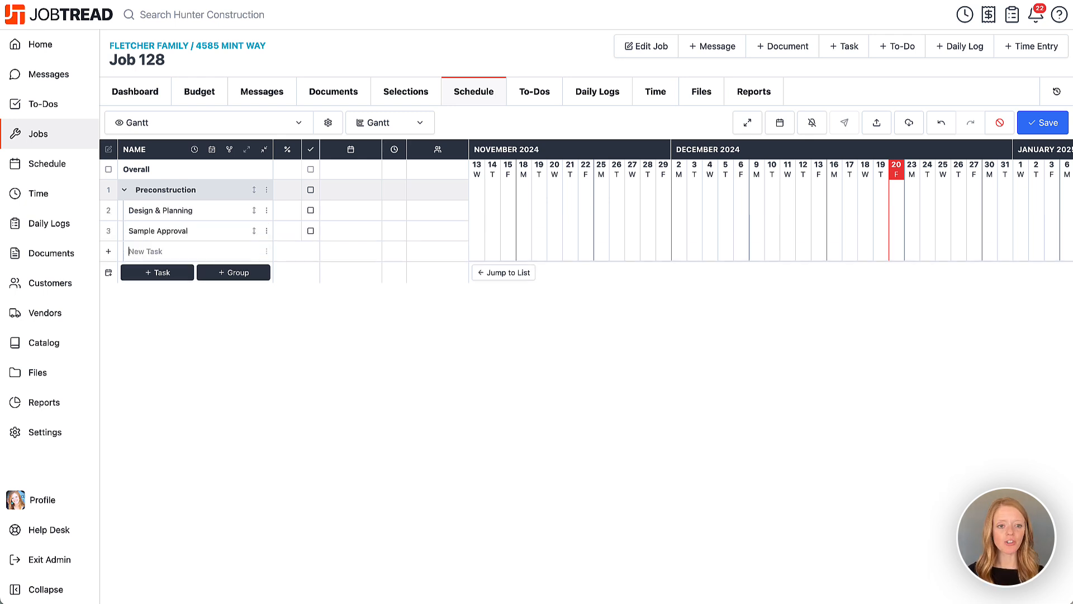
text(Bids & )
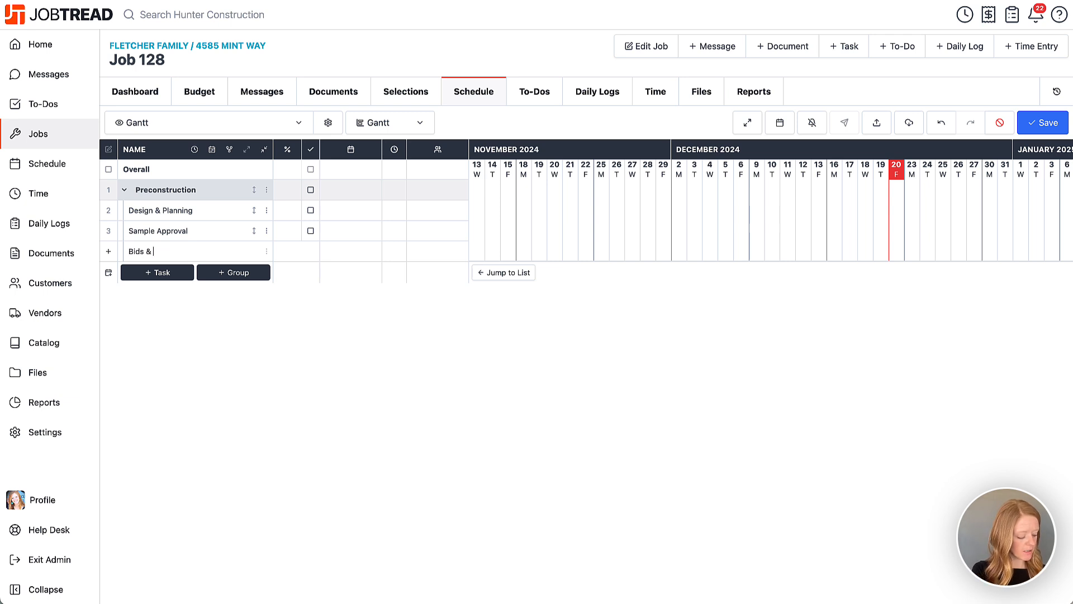
text(Contracts)
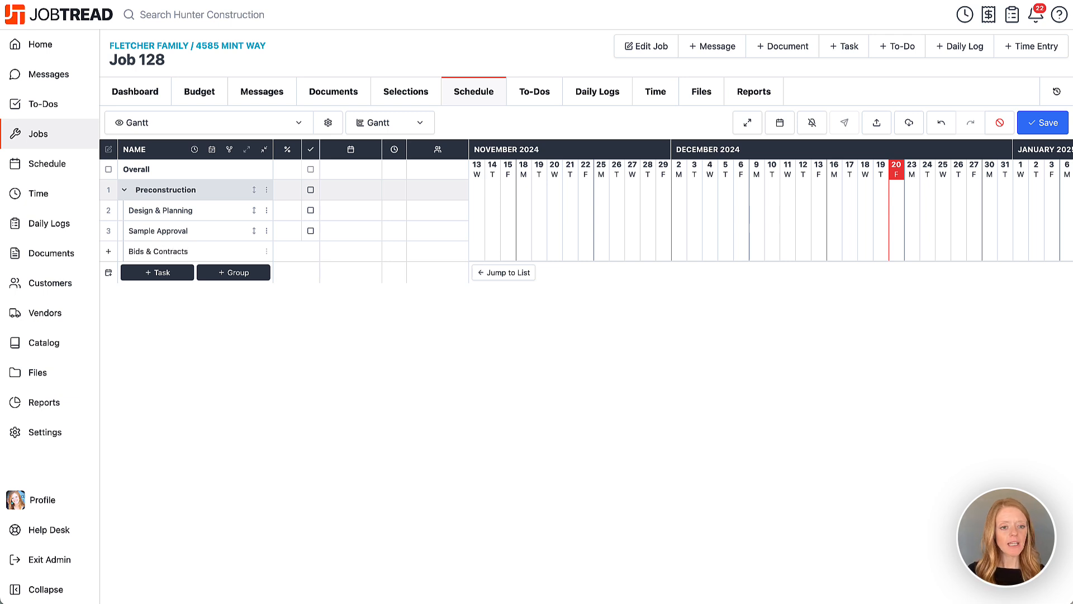
key(Return)
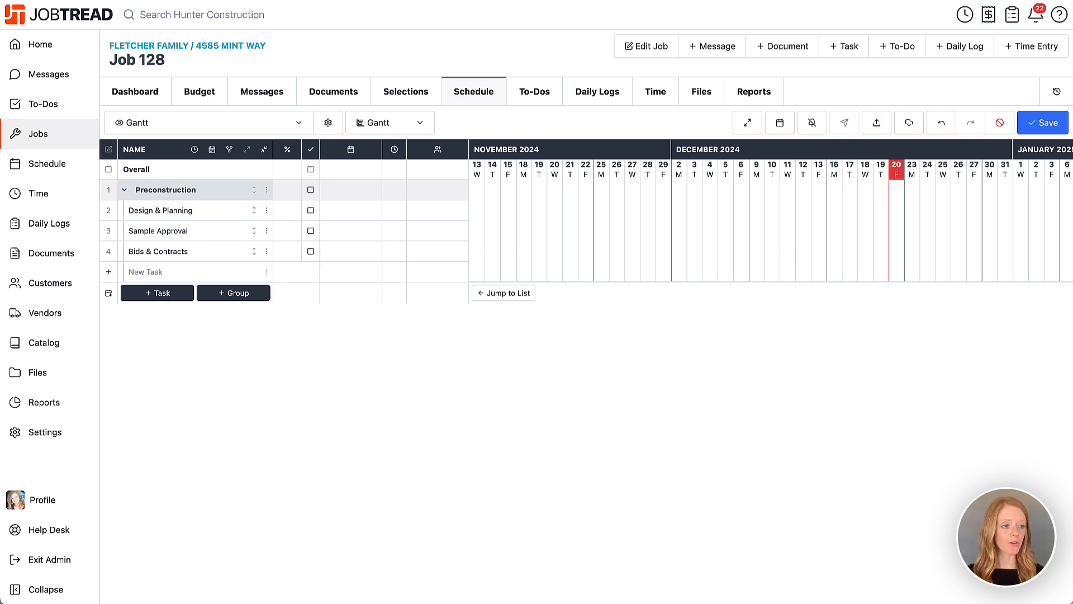
Step: Add the tasks Contract Execution, Collect Deposit and Obtain Permits to the Preconstruction group
text(Contra)
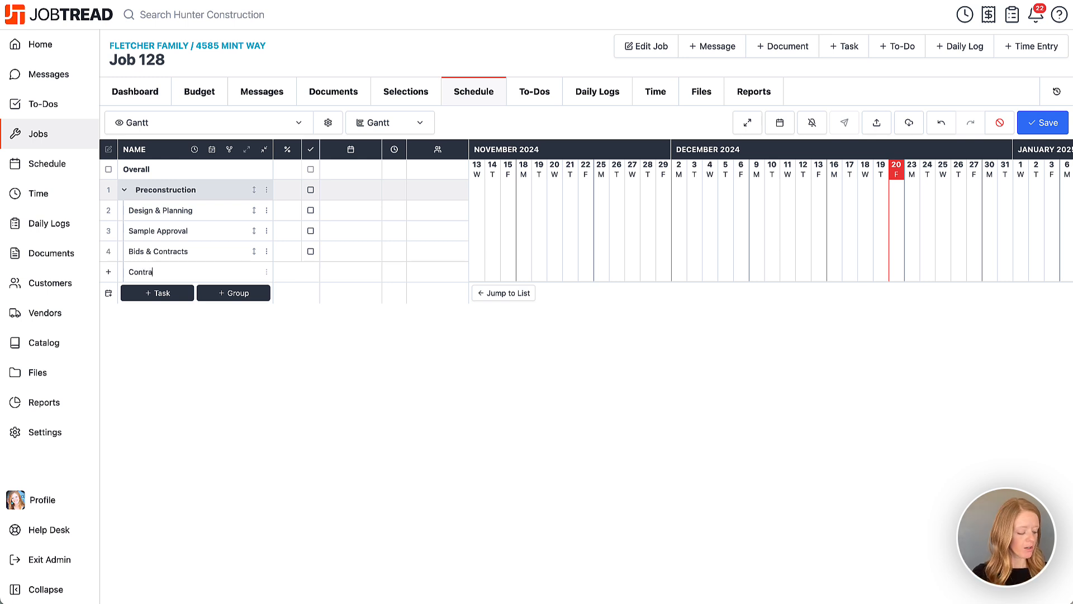
text(ct Executio)
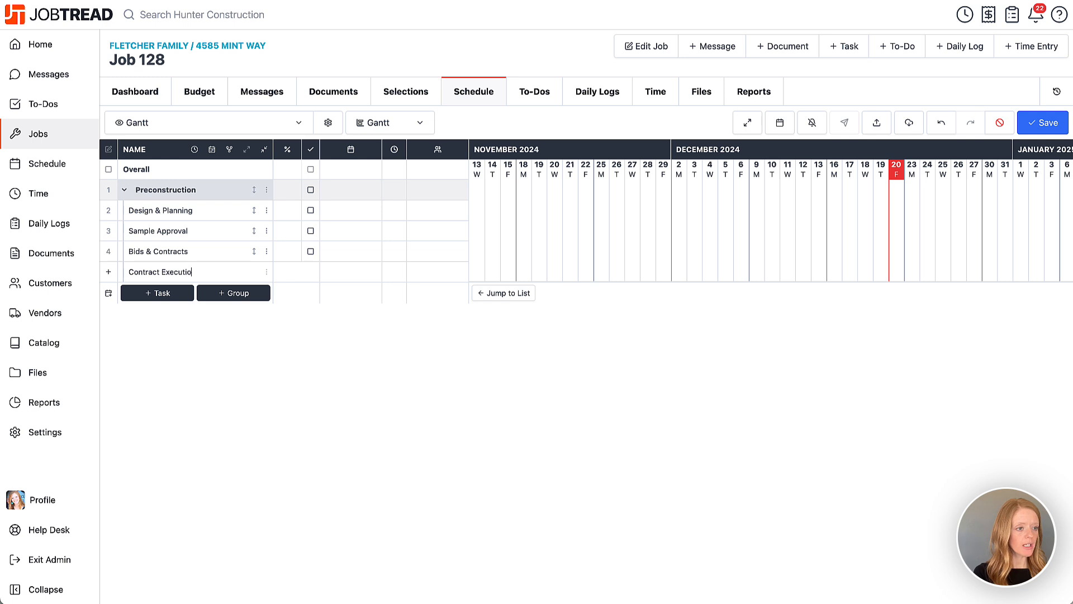
text(n)
key(Return)
text(Collect)
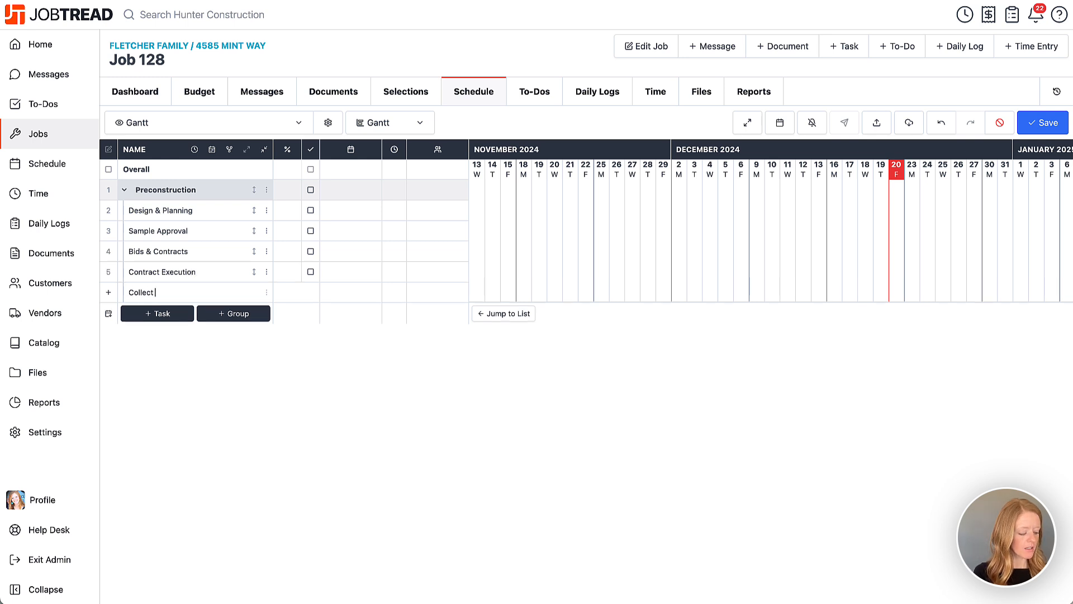
text( Deposit)
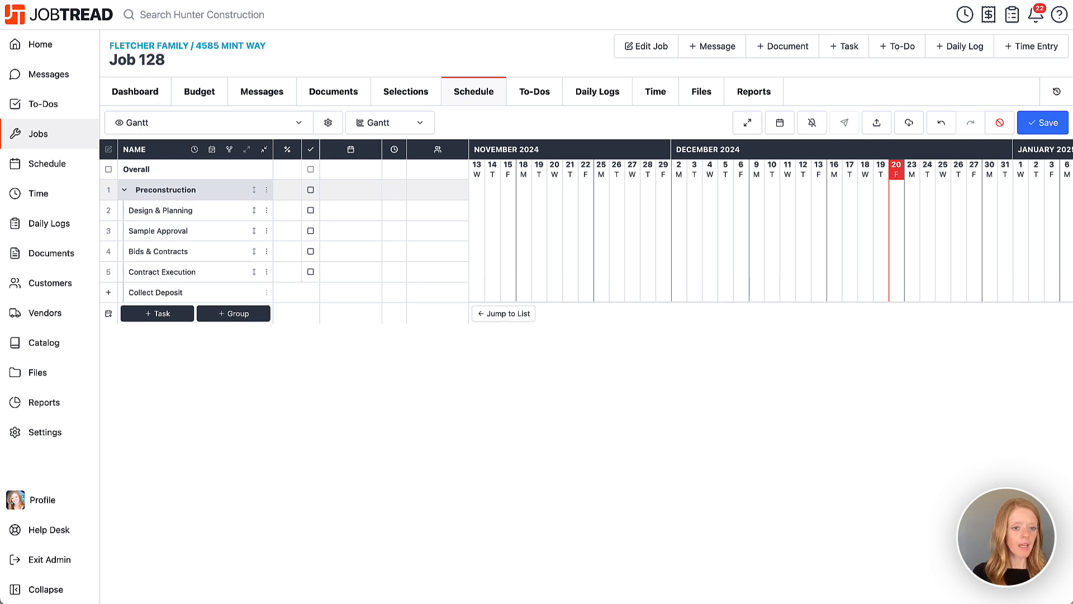
key(Return)
text(Obtai)
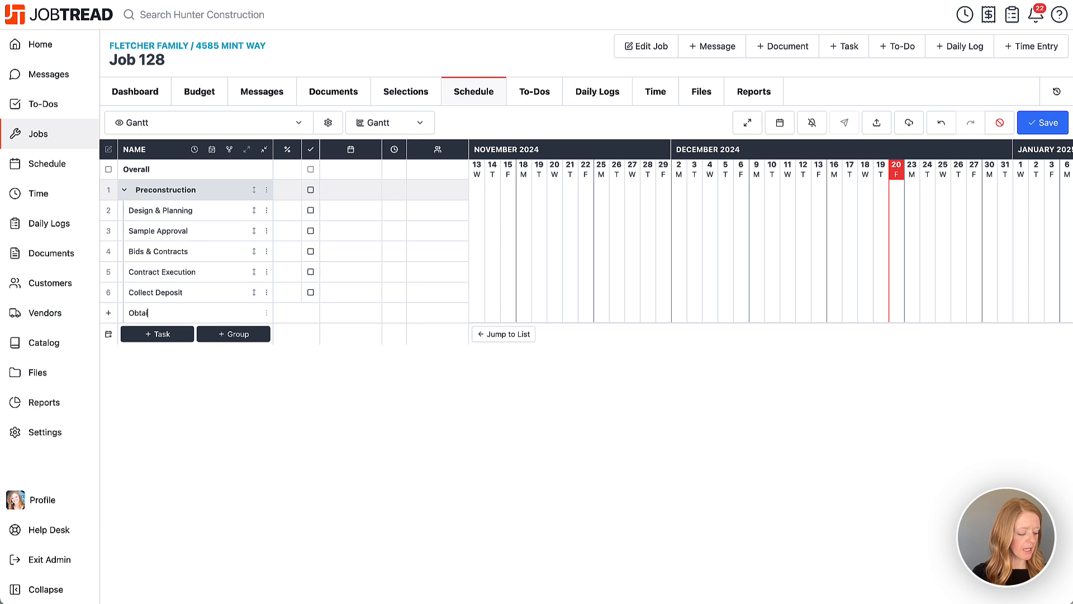
text(n Permits)
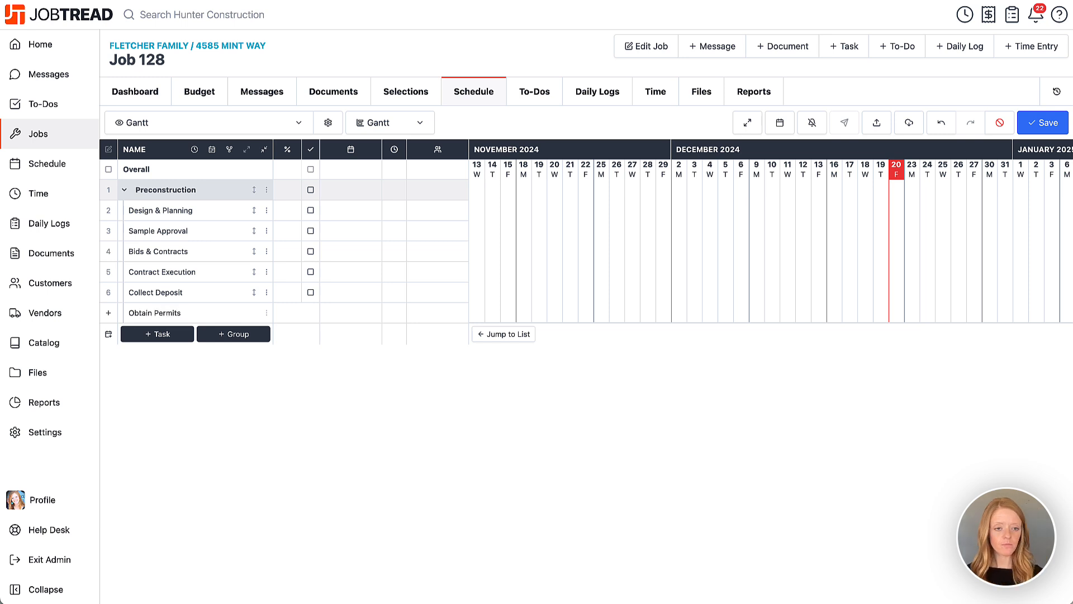
key(Return)
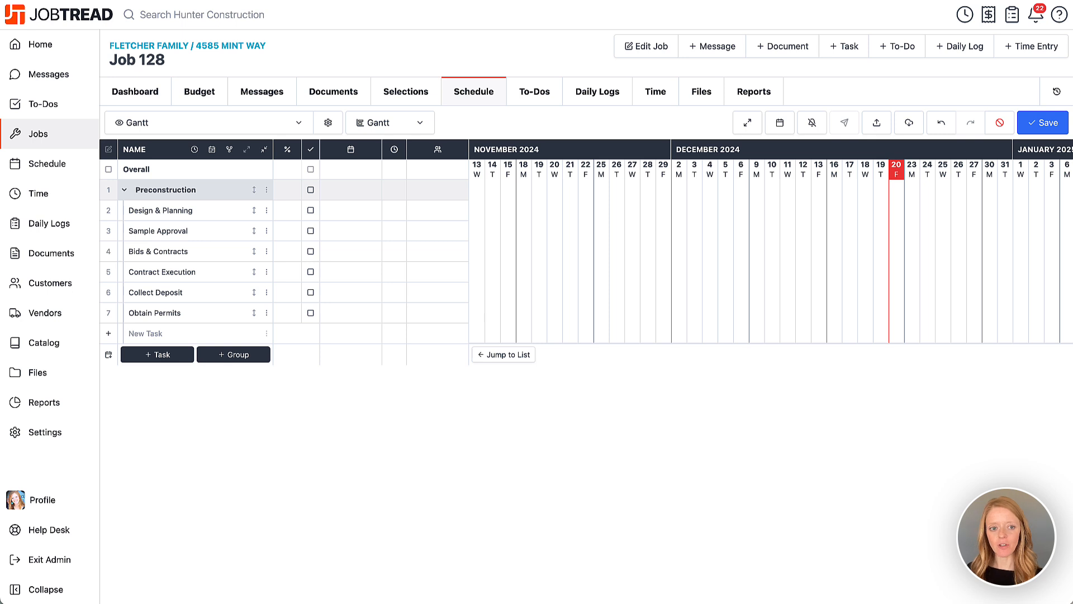
Step: Open the Design & Planning task's details, review the manageable task types, and set its task type to Design
click(210, 217)
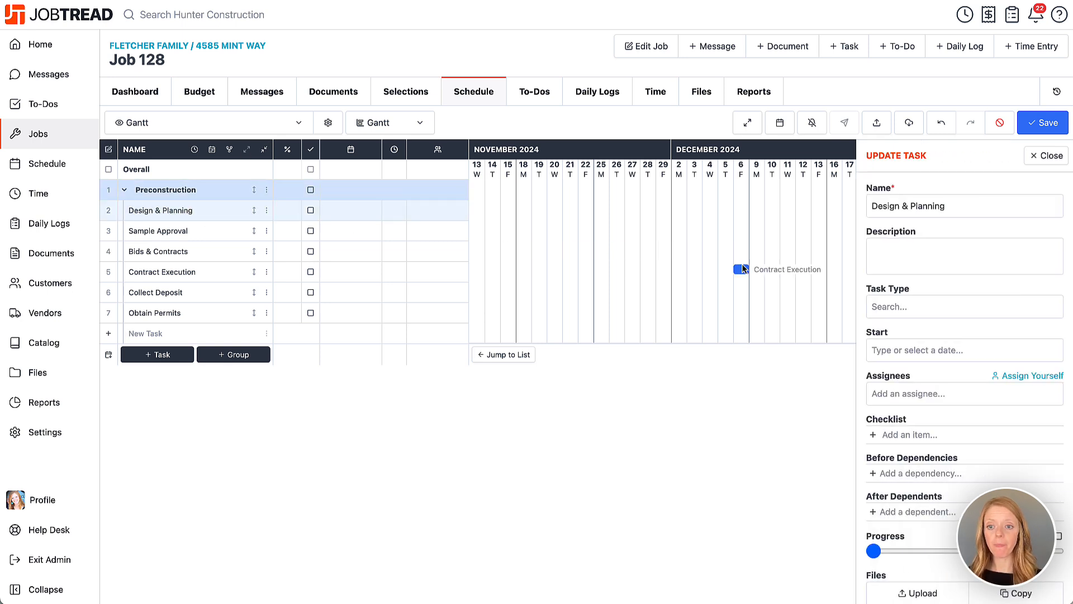
scroll(743, 269, right, 4)
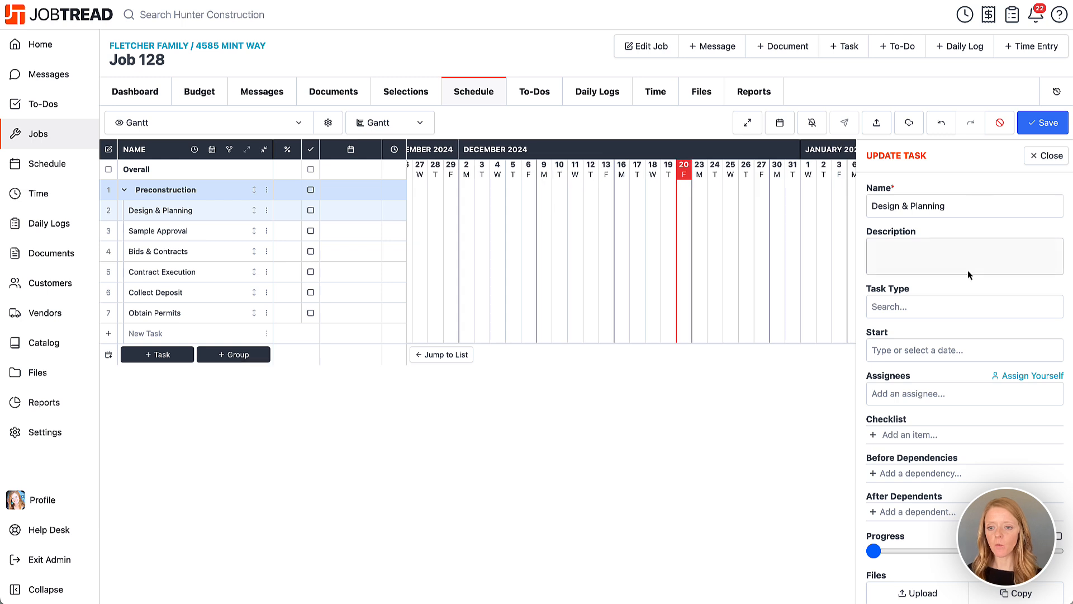
click(919, 261)
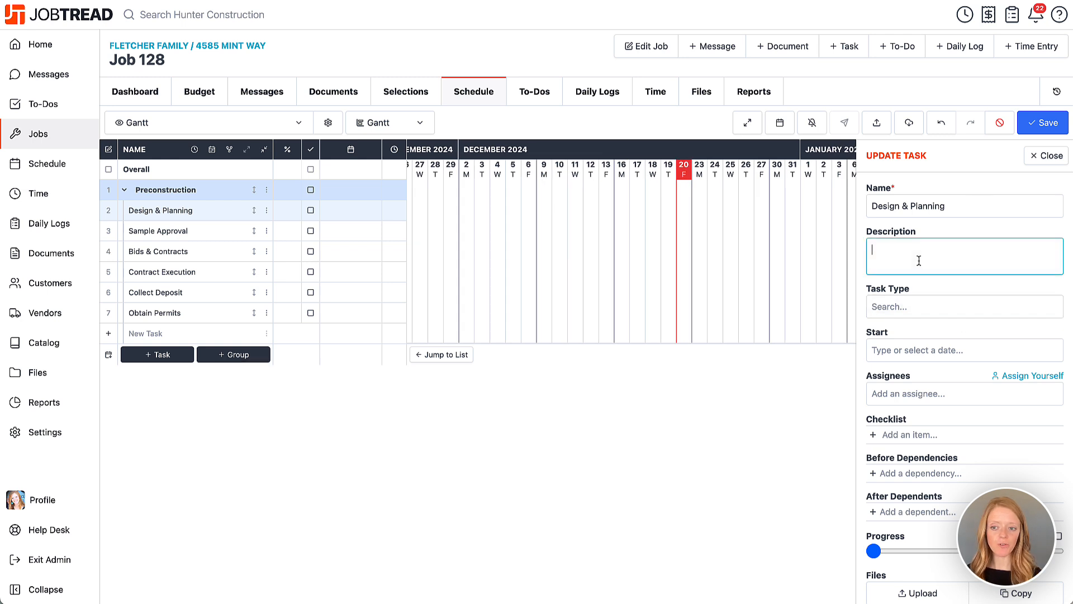
click(911, 310)
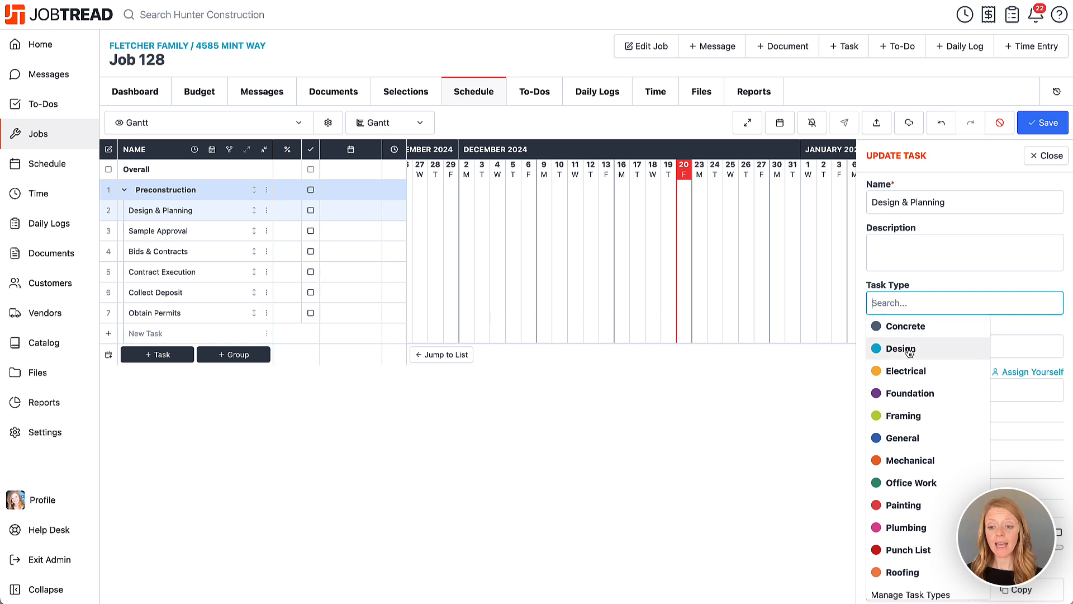
click(928, 590)
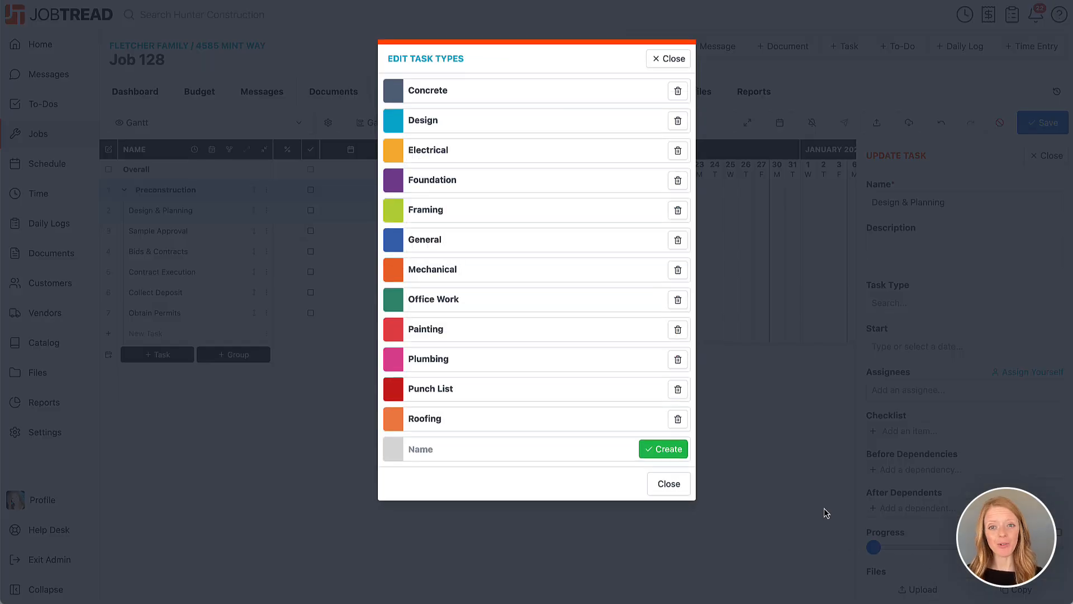
click(669, 58)
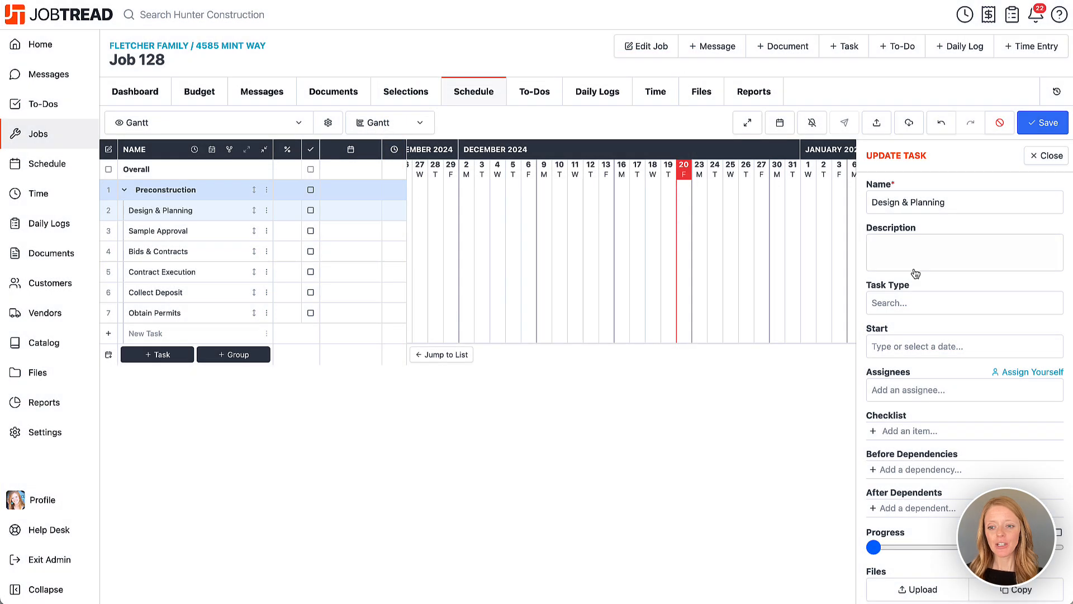
click(931, 303)
click(917, 347)
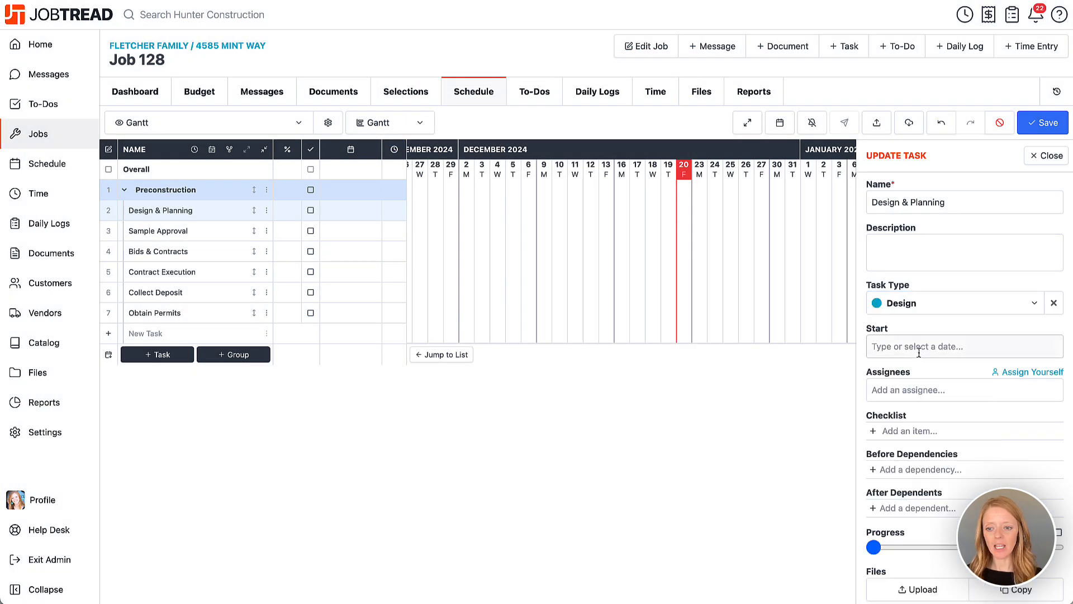
Step: Schedule the Design & Planning task to start on Mon, Dec 23, 2024 with a duration of 12 days
click(921, 348)
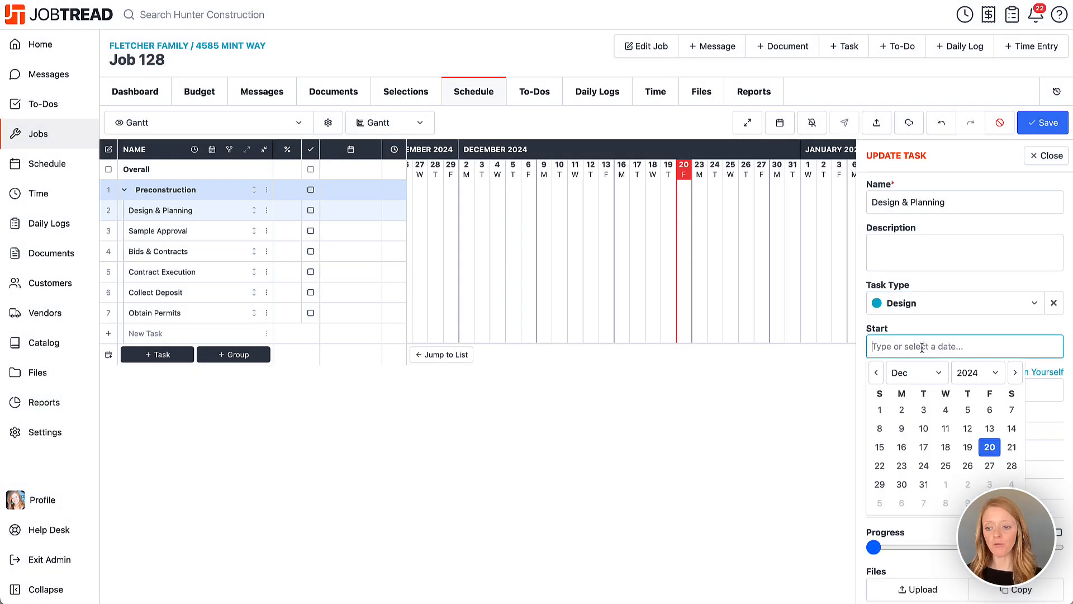
click(902, 468)
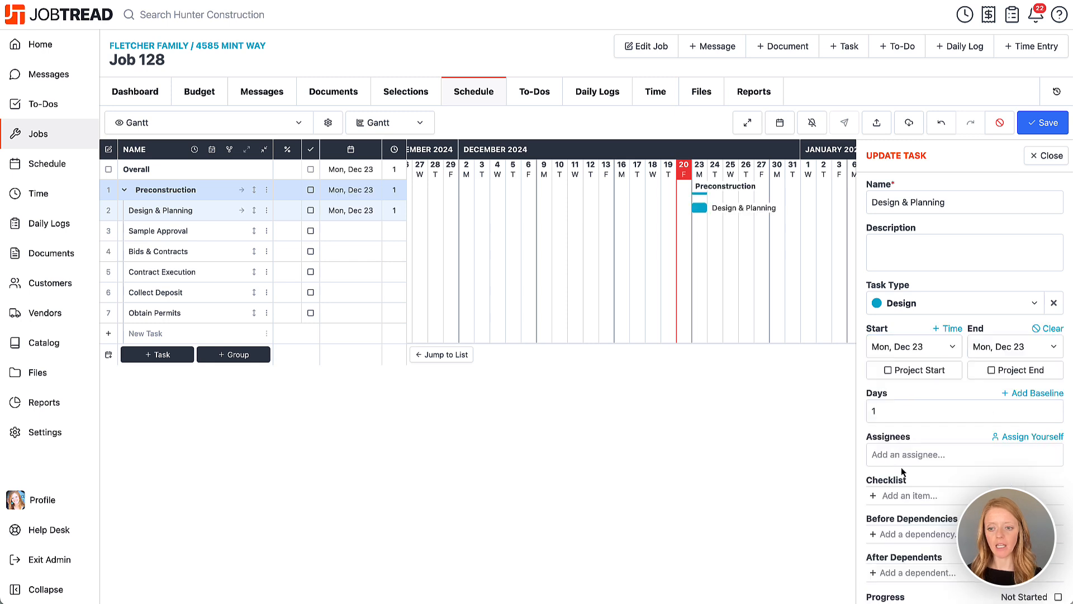
click(915, 410)
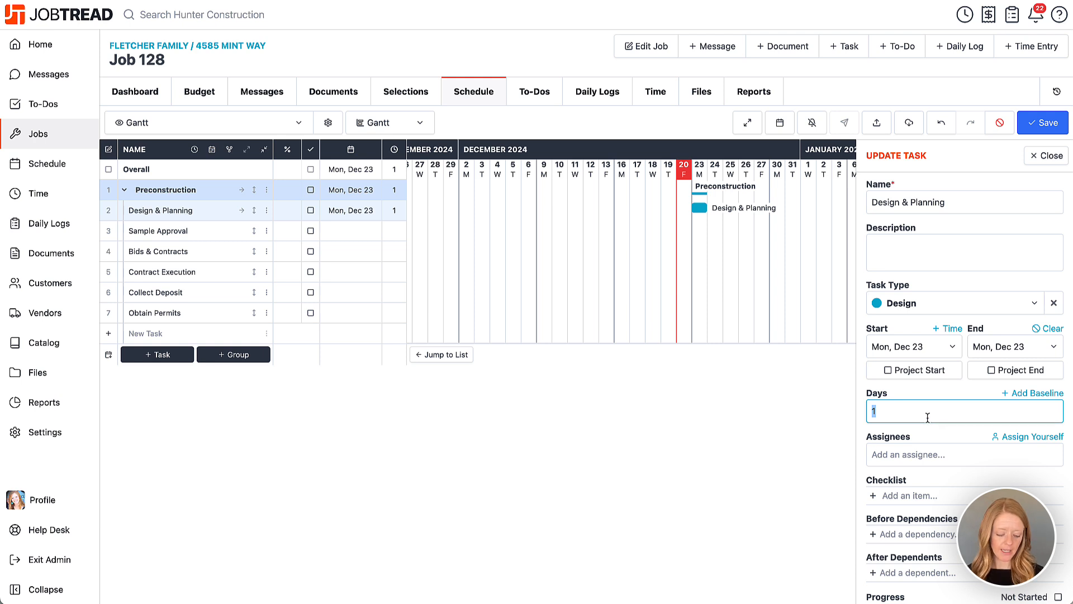
text(12)
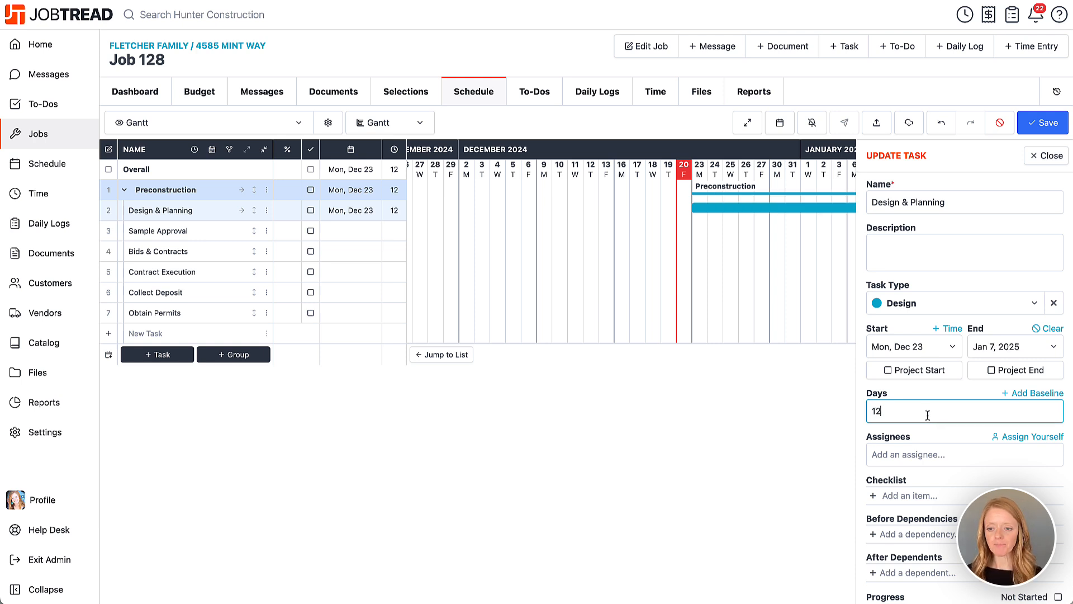
Step: Assign yourself and one additional internal Admin team member to the Design & Planning task
scroll(929, 414, down, 3)
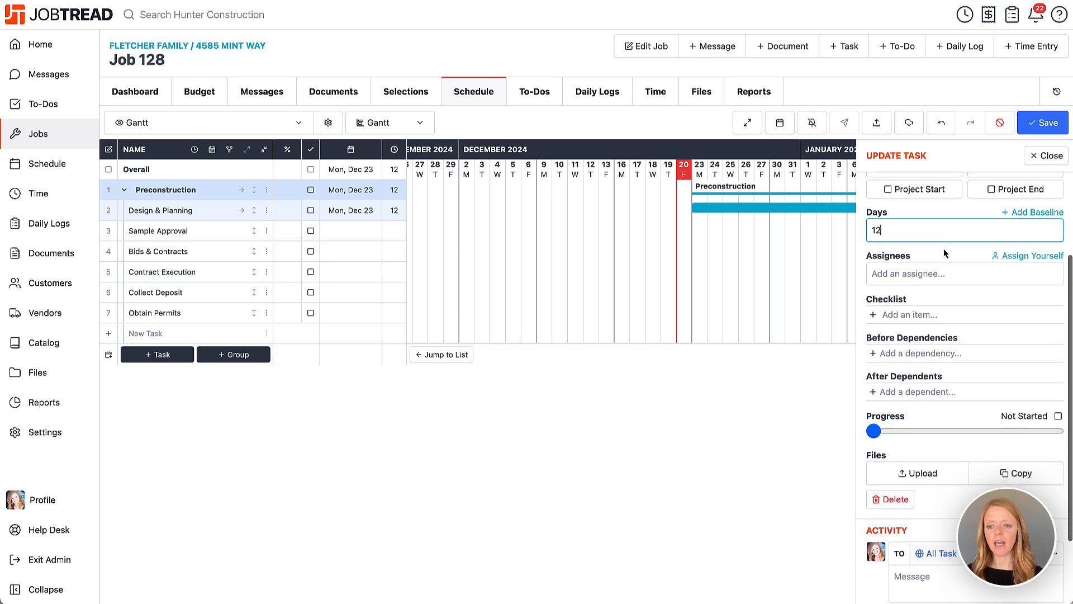
click(1012, 256)
click(957, 291)
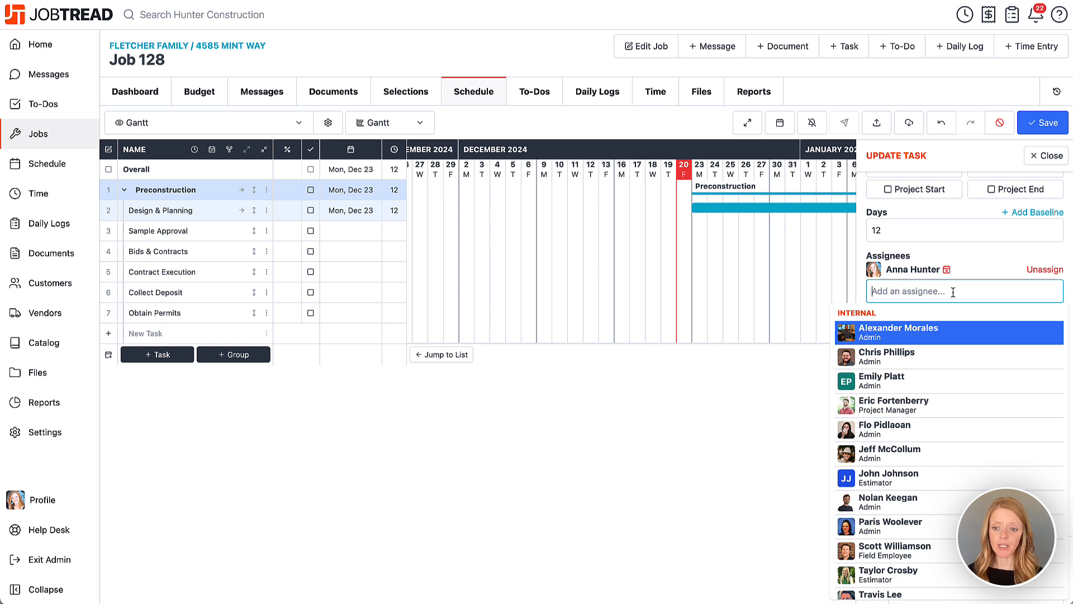
click(934, 431)
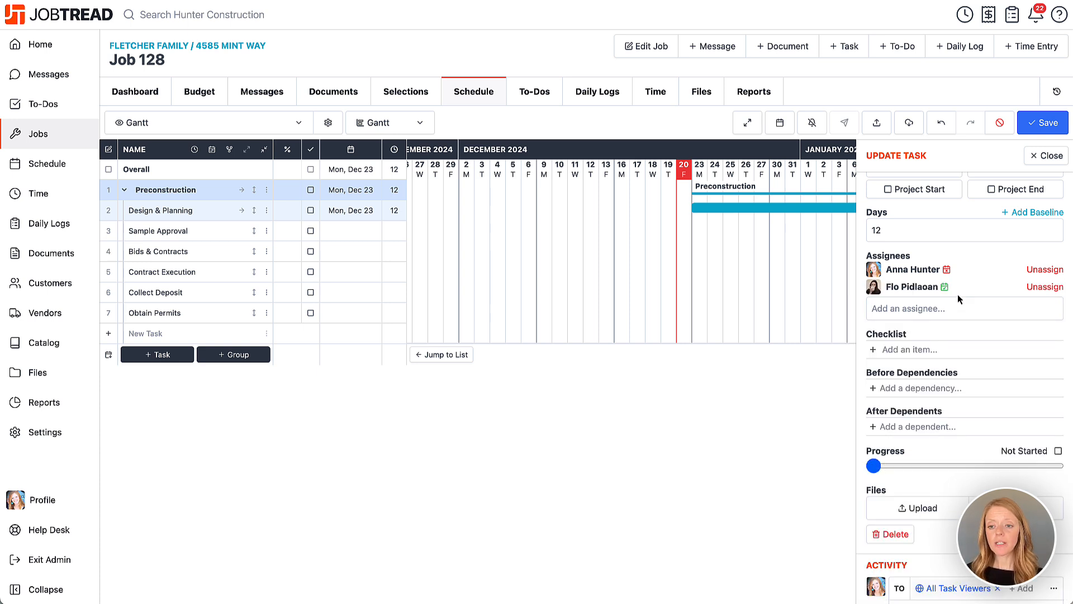
Step: Examine the list of other tasks that conflict with your own assignment on the Design & Planning task
mouse_move(948, 273)
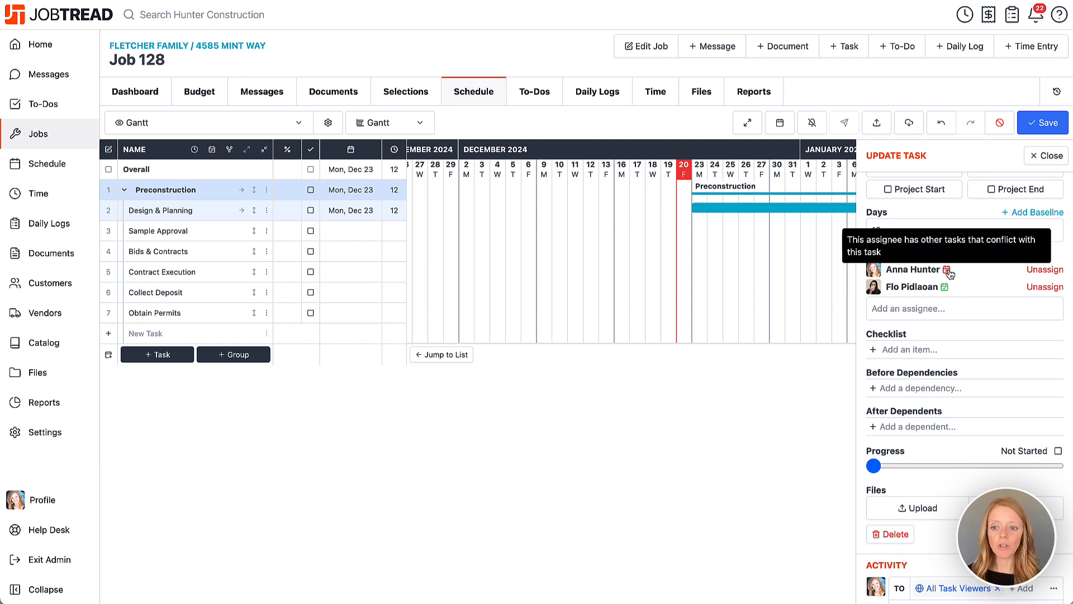
click(949, 273)
scroll(1001, 344, down, 3)
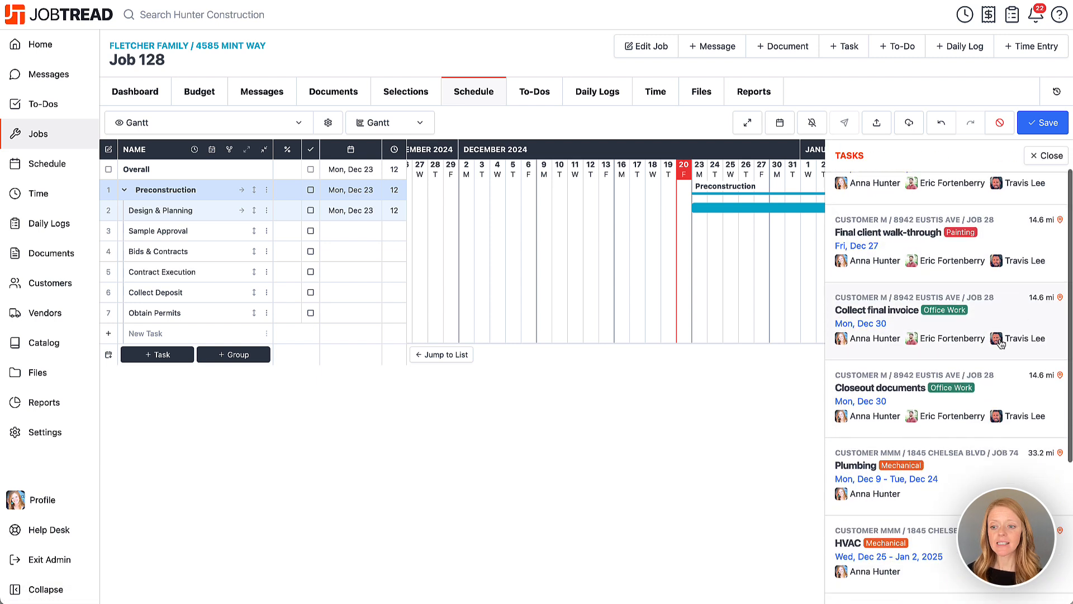
scroll(1001, 343, up, 3)
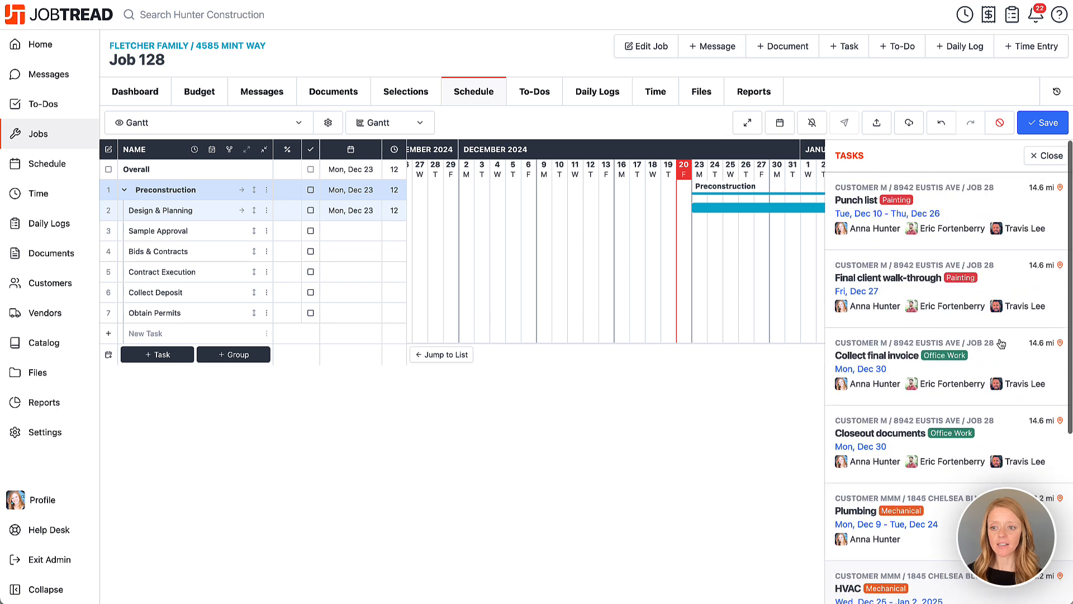
Step: Close the conflicting tasks list and remove your own assignment from the Design & Planning task
click(1049, 160)
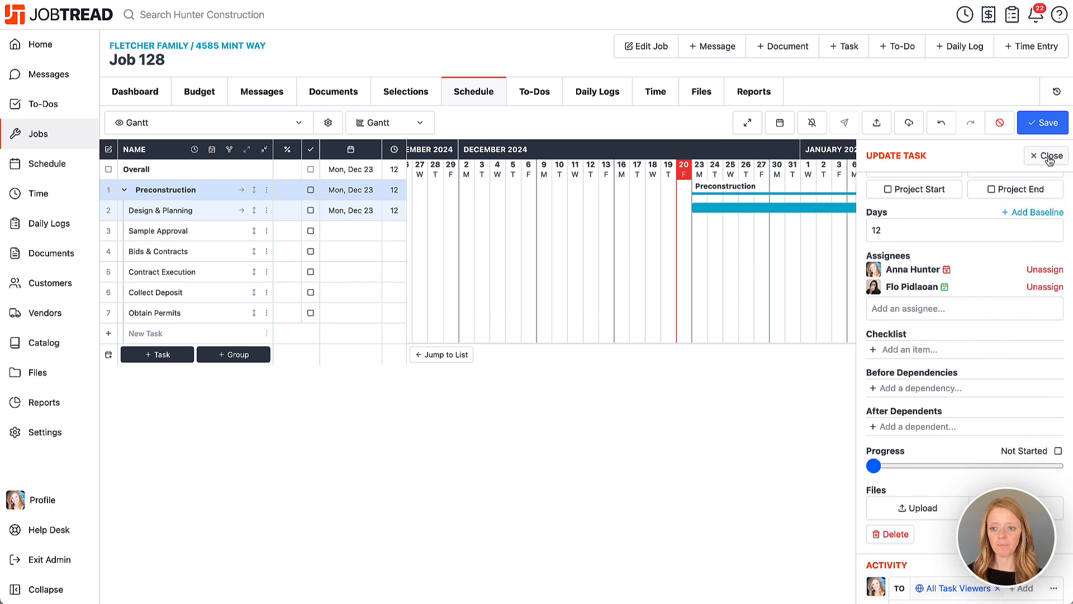
click(1046, 270)
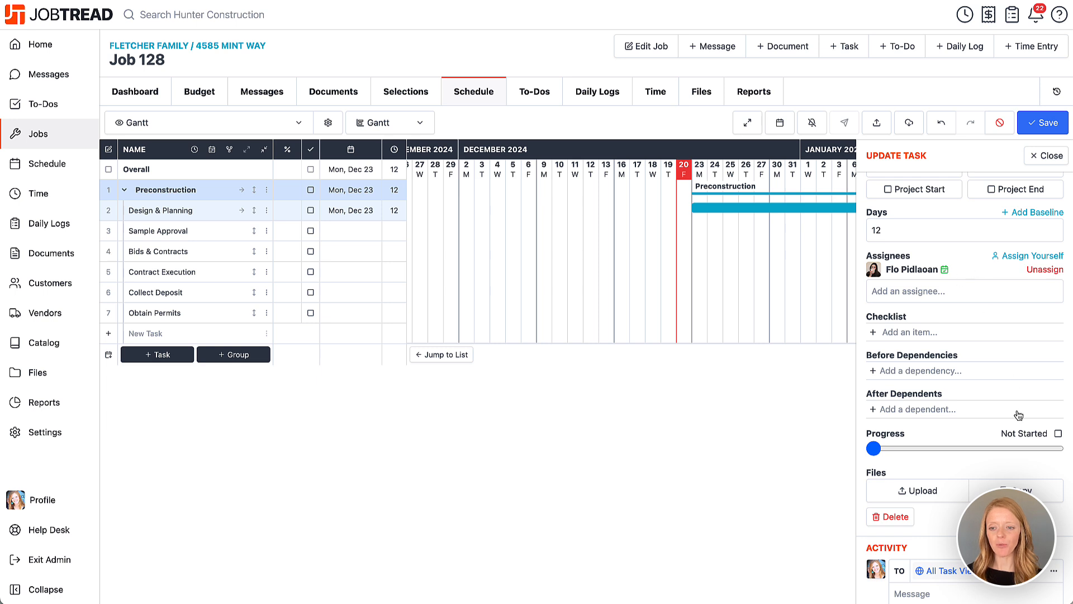
Step: Add the checklist items "Schedule meetings", "Confirm with client" and "Log our notes in JobTread" to the Design & Planning task
scroll(1018, 415, down, 2)
click(933, 252)
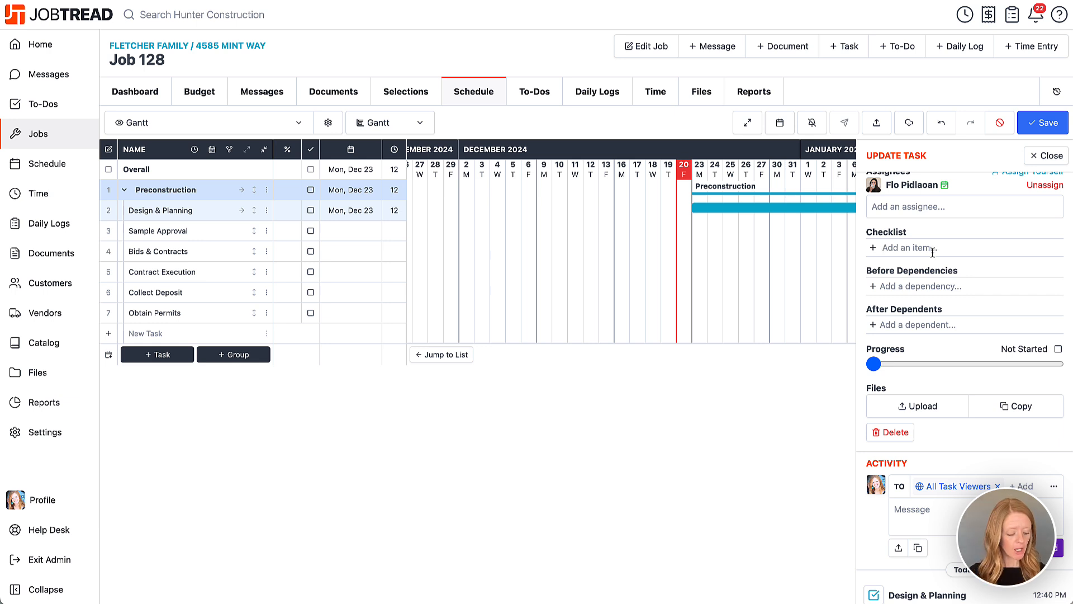
click(933, 253)
text(Schedule mee)
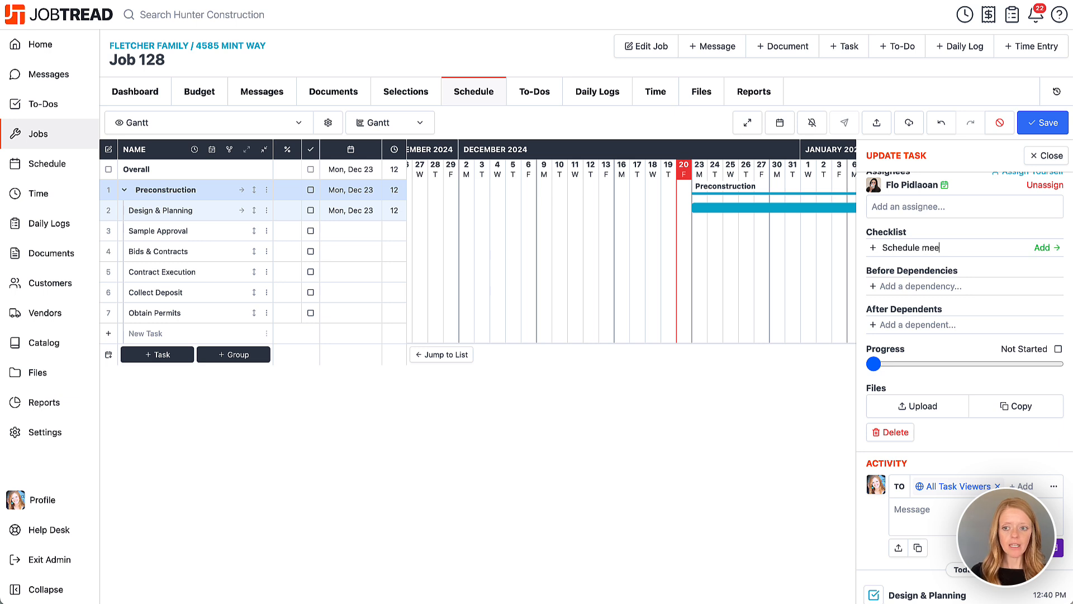
text(tins)
text(gs)
key(Return)
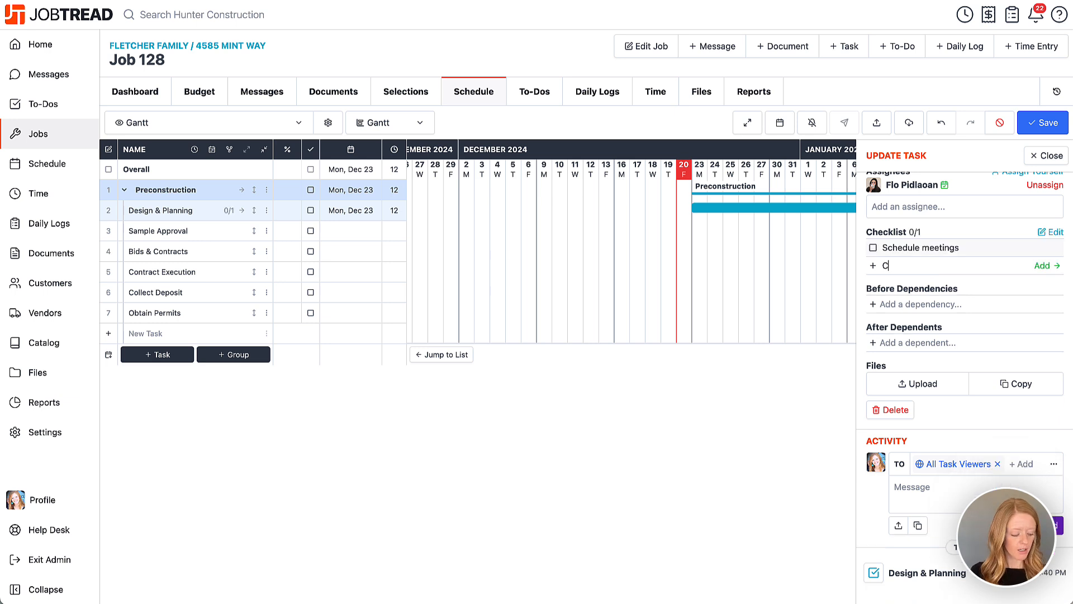
text(Confirm with client)
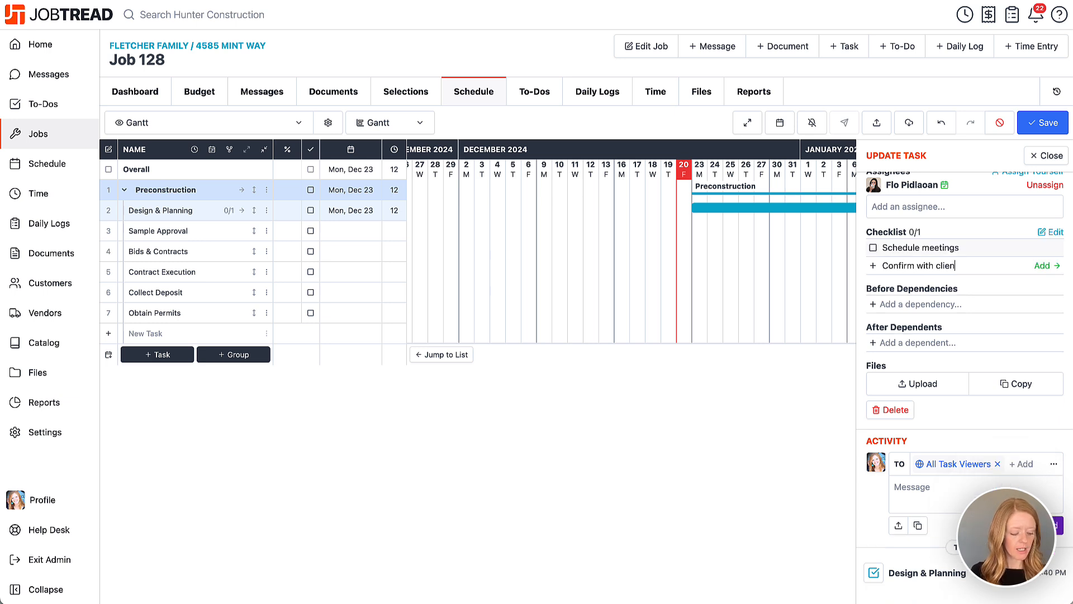
key(Return)
text(Log our)
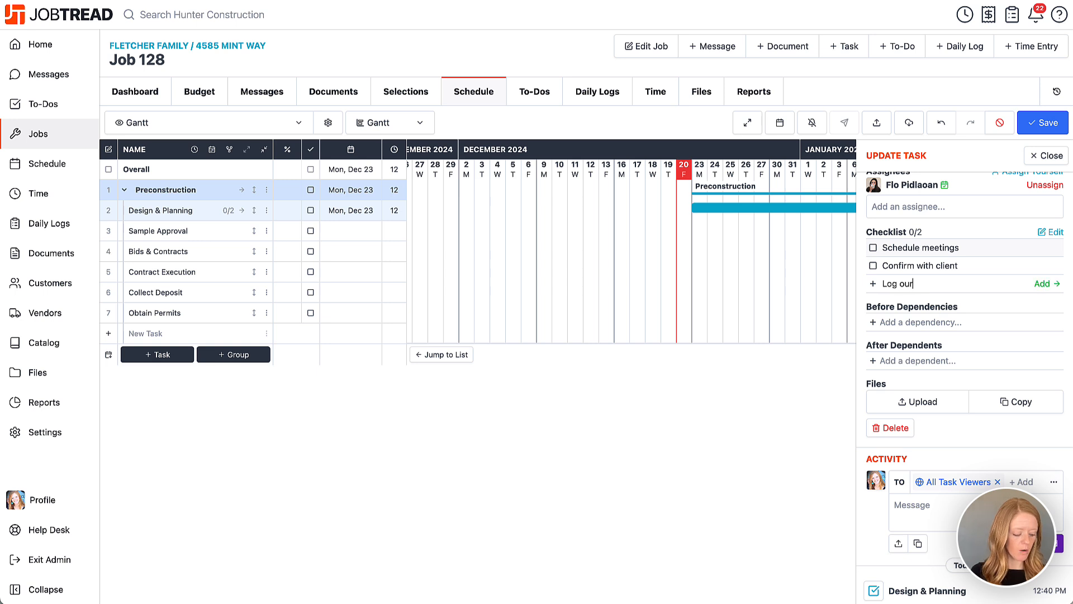
text( notes in JobTread)
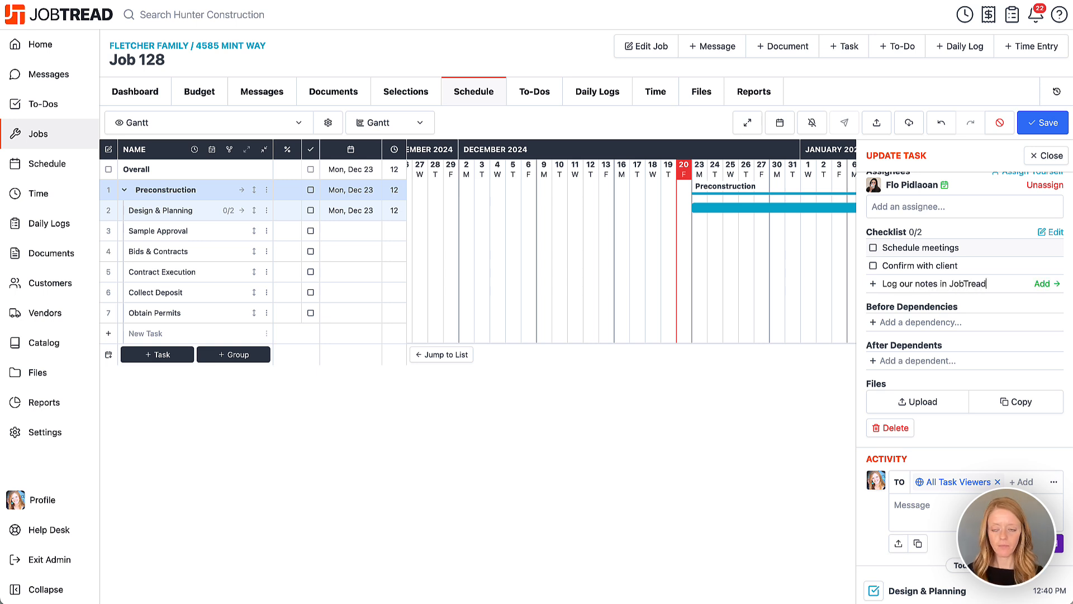
key(Return)
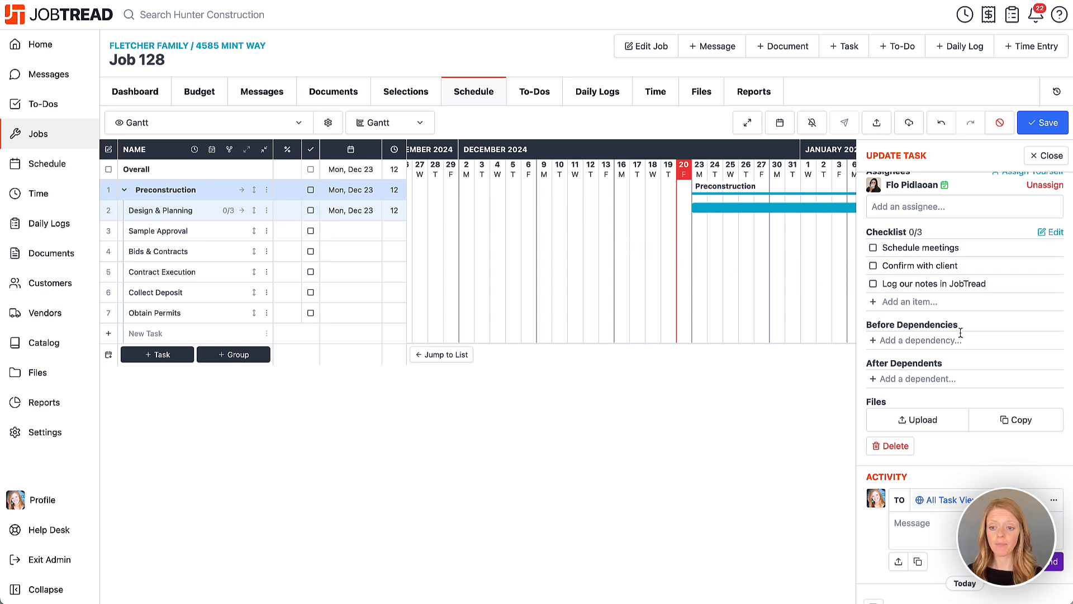
Step: Save the schedule changes and close the Design & Planning task's details
scroll(961, 333, down, 1)
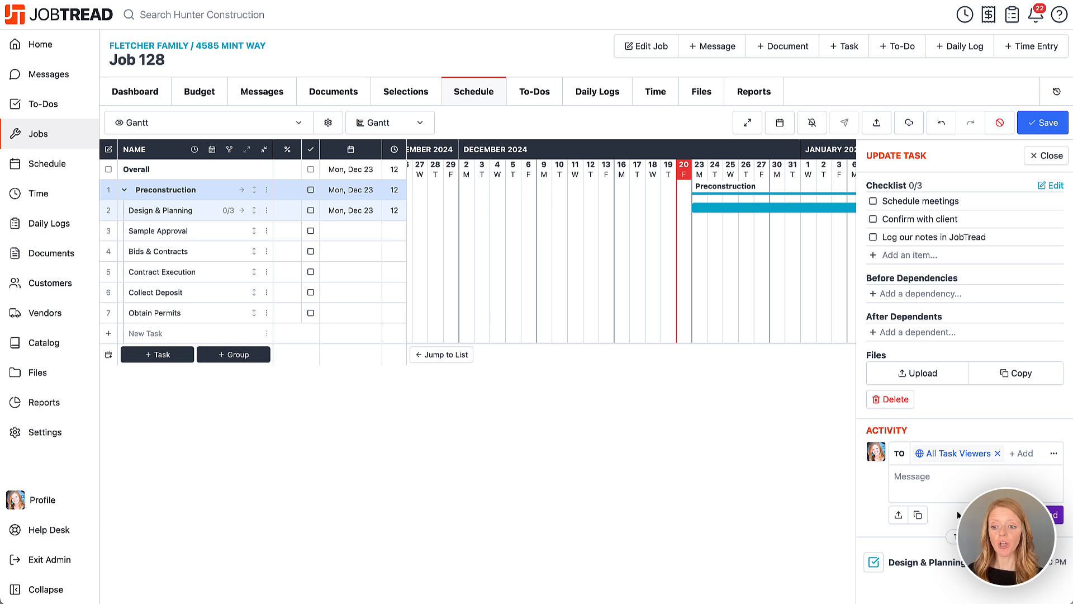
click(1043, 123)
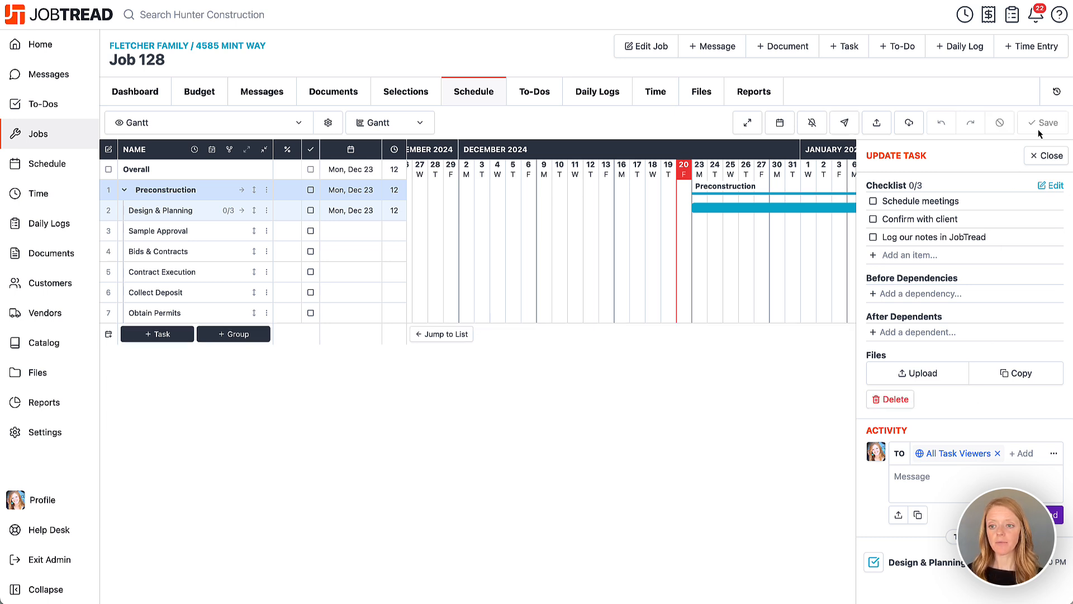
click(1049, 156)
Step: Schedule Sample Approval on the Gantt chart for 5 days from Jan 8, 2025 and Bids & Contracts for 11 days from Jan 15, 2025
scroll(897, 260, right, 5)
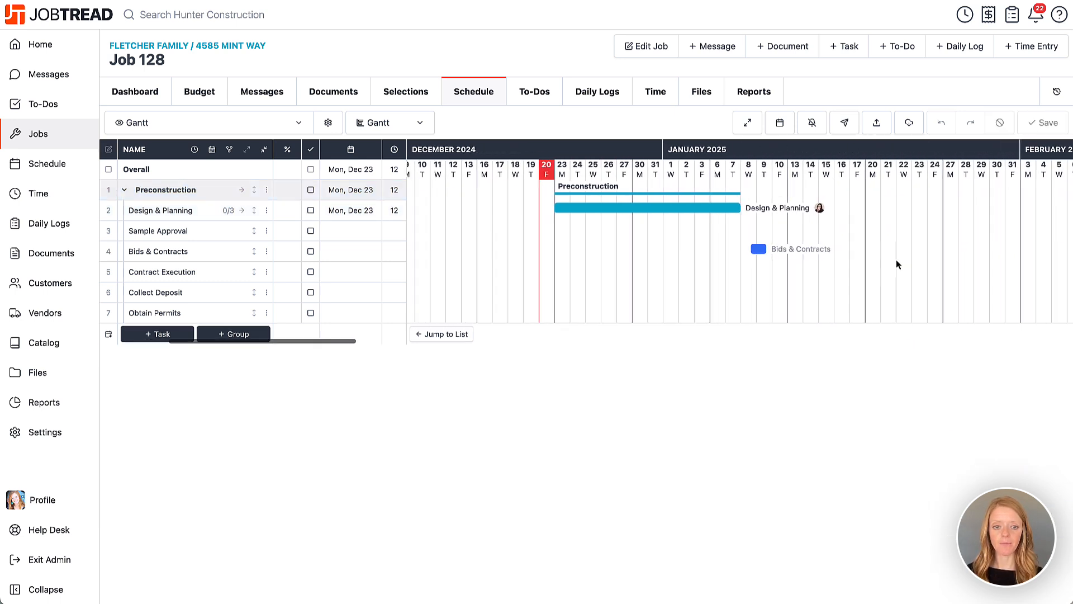
scroll(897, 261, right, 3)
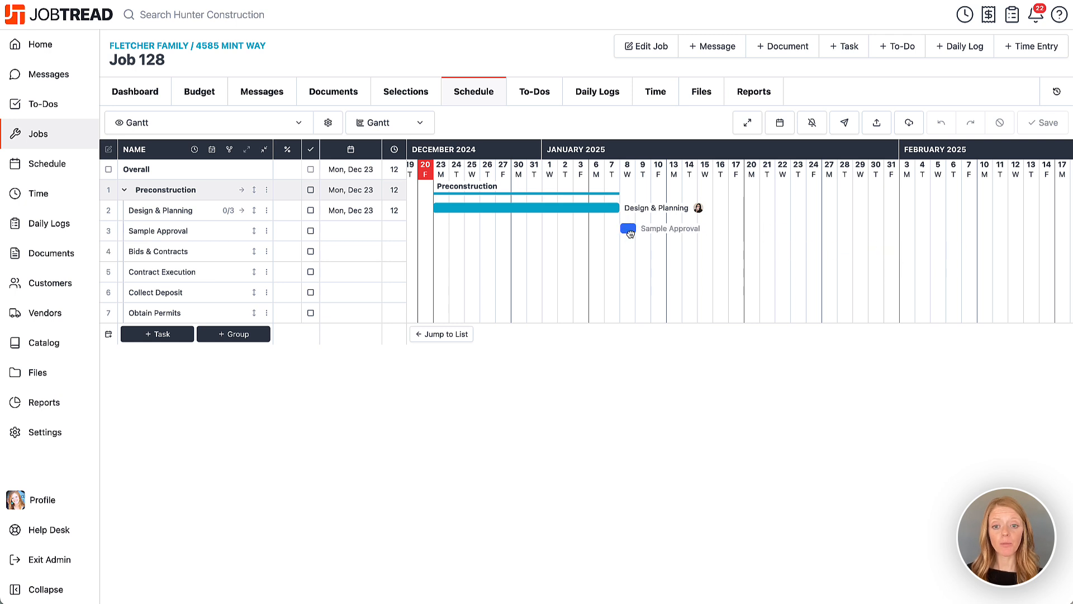
mouse_move(630, 233)
mouse_down()
mouse_move(694, 229)
mouse_move(756, 249)
mouse_move(861, 250)
mouse_up()
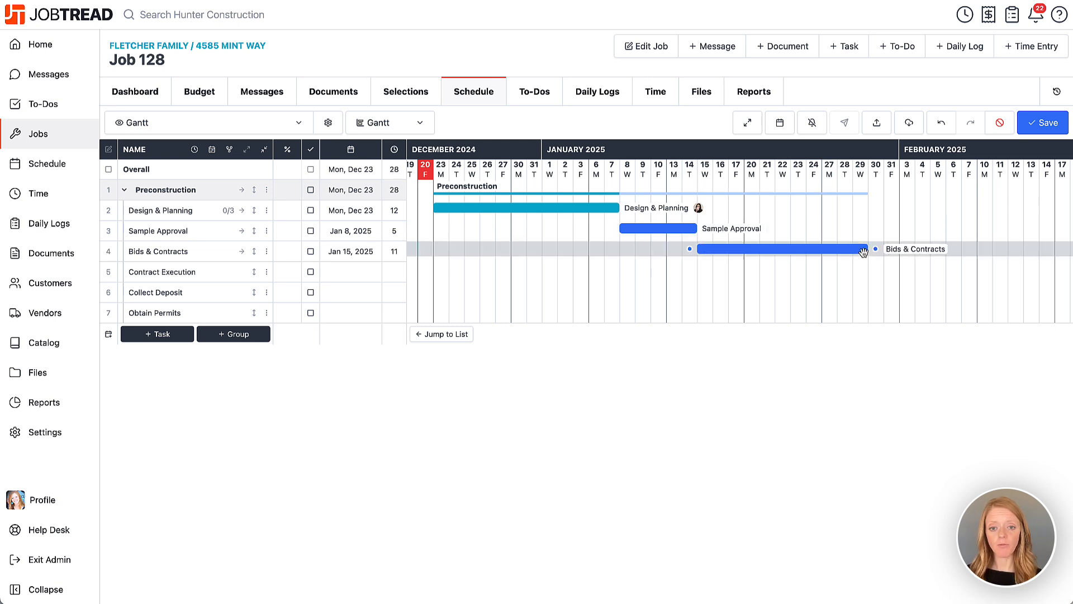
Step: Schedule Contract Execution on the Gantt chart for 5 days starting Jan 30, 2025
scroll(861, 250, right, 3)
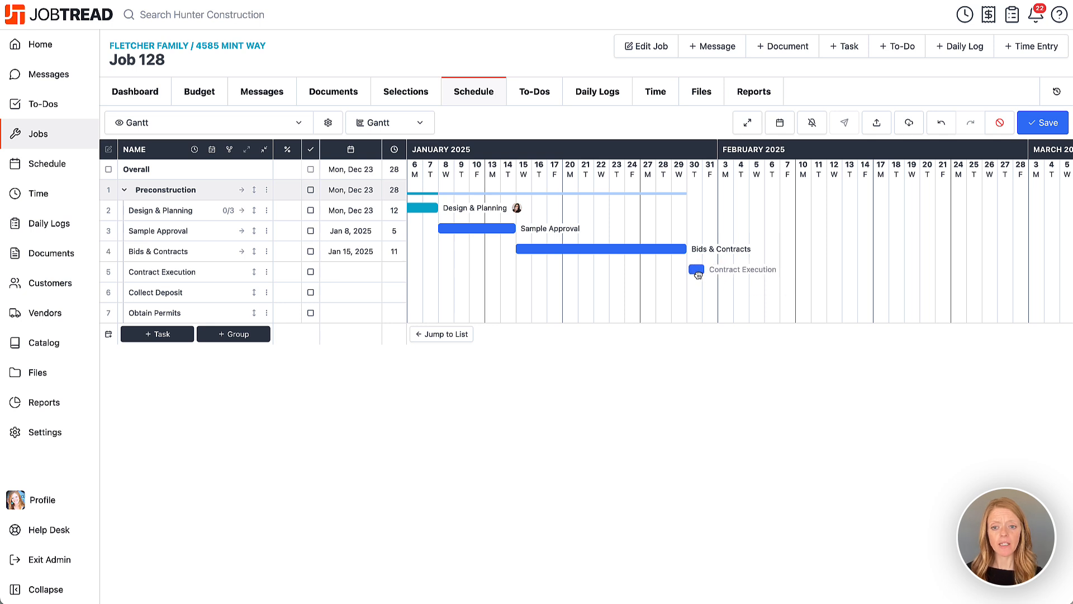
drag(696, 271, 759, 274)
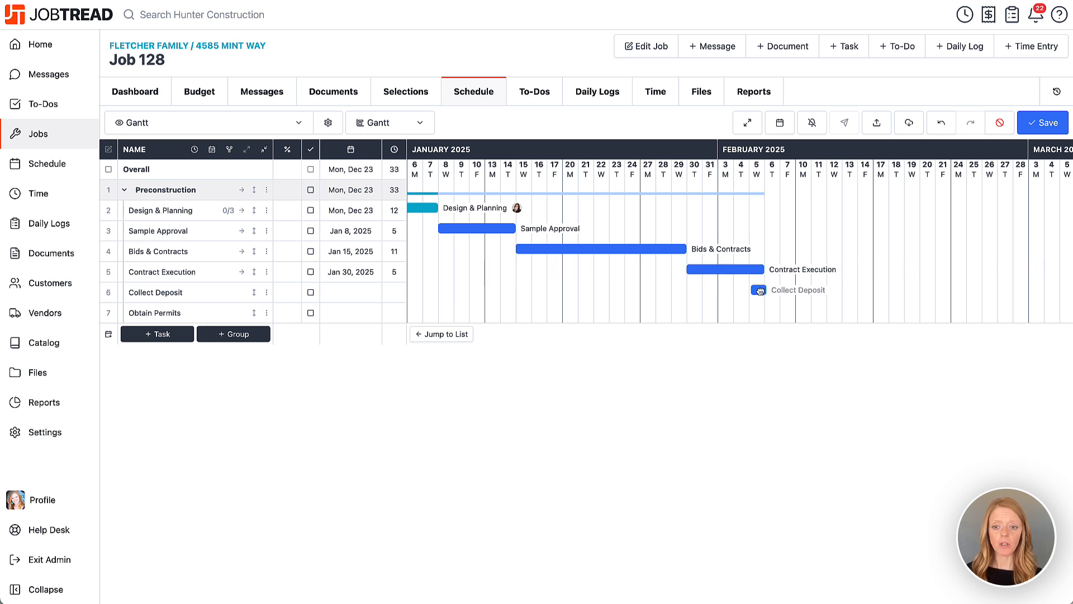
Step: Schedule Collect Deposit for 1 day on Feb 5, 2025 and Obtain Permits for 16 days from Feb 11, 2025 on the Gantt chart
drag(760, 290, 759, 293)
click(757, 291)
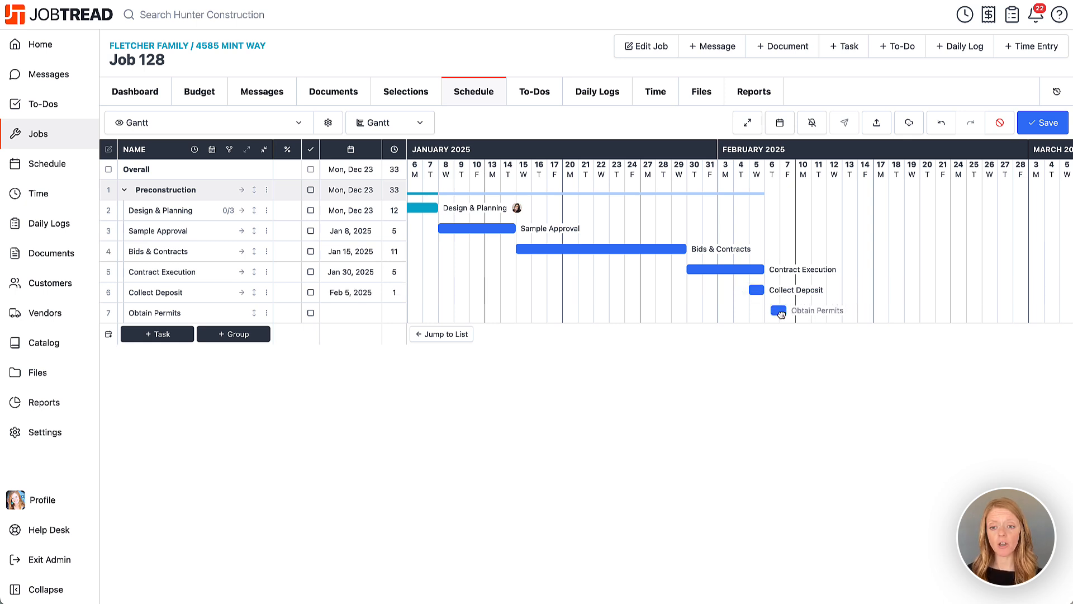
drag(819, 310, 1060, 313)
Step: Set the Sample Approval task's type to Design and close its details
scroll(508, 317, left, 5)
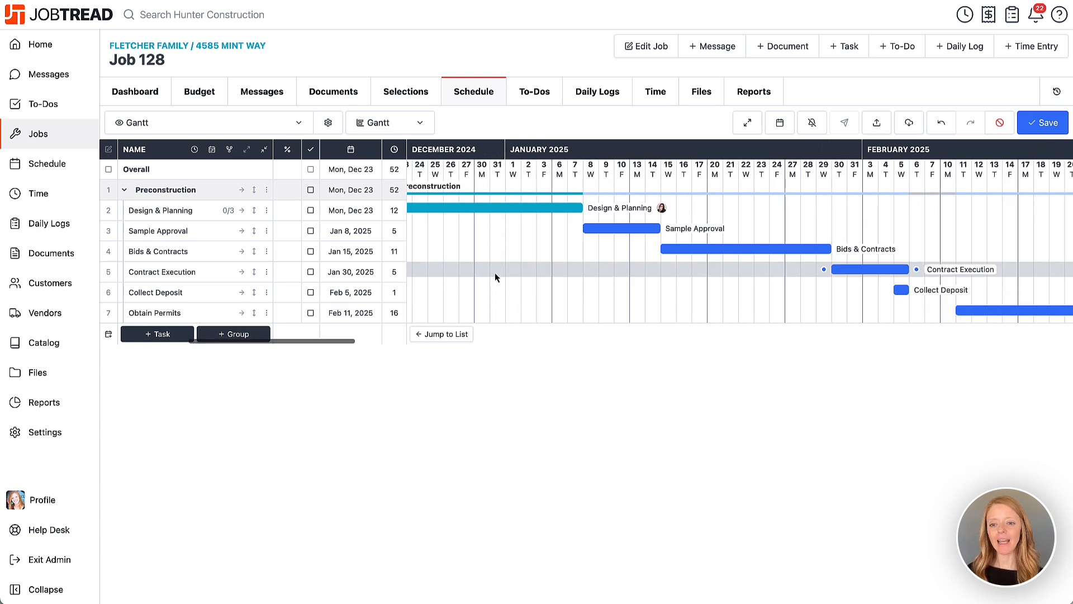
click(713, 230)
click(940, 306)
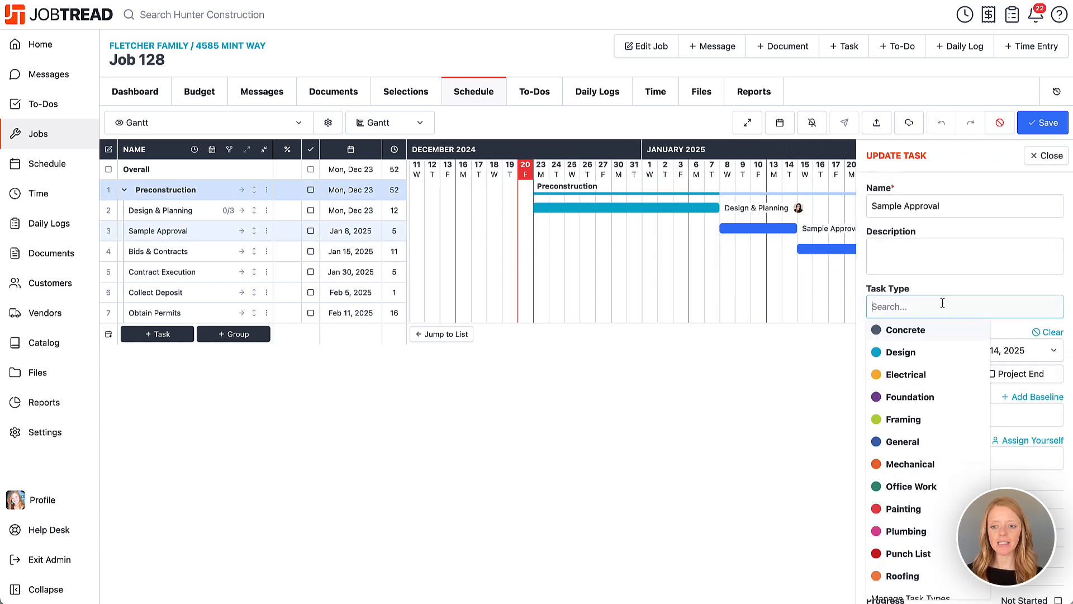
click(908, 352)
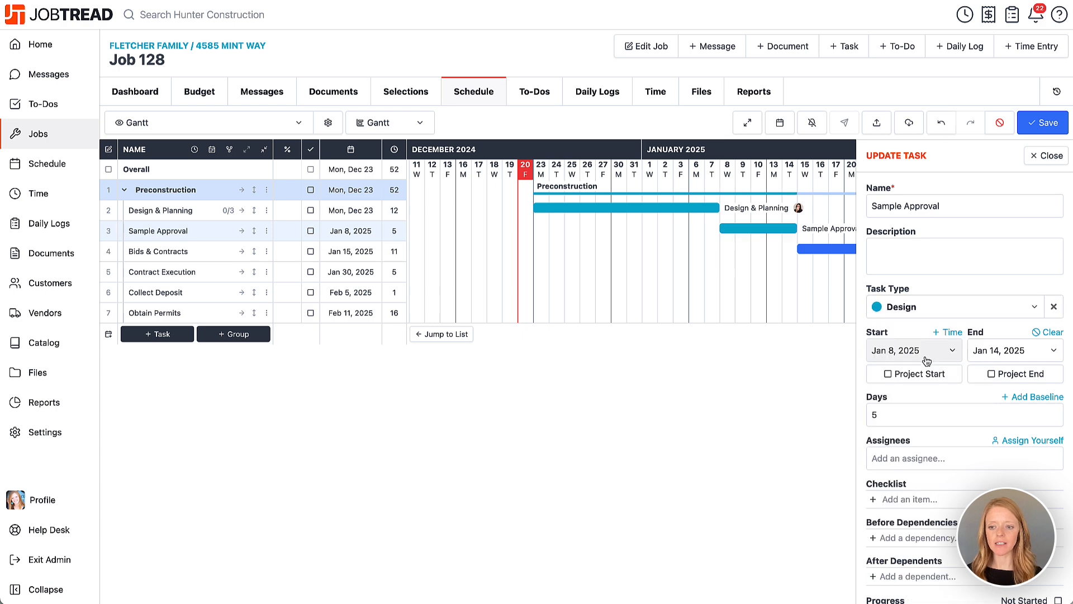
click(1041, 158)
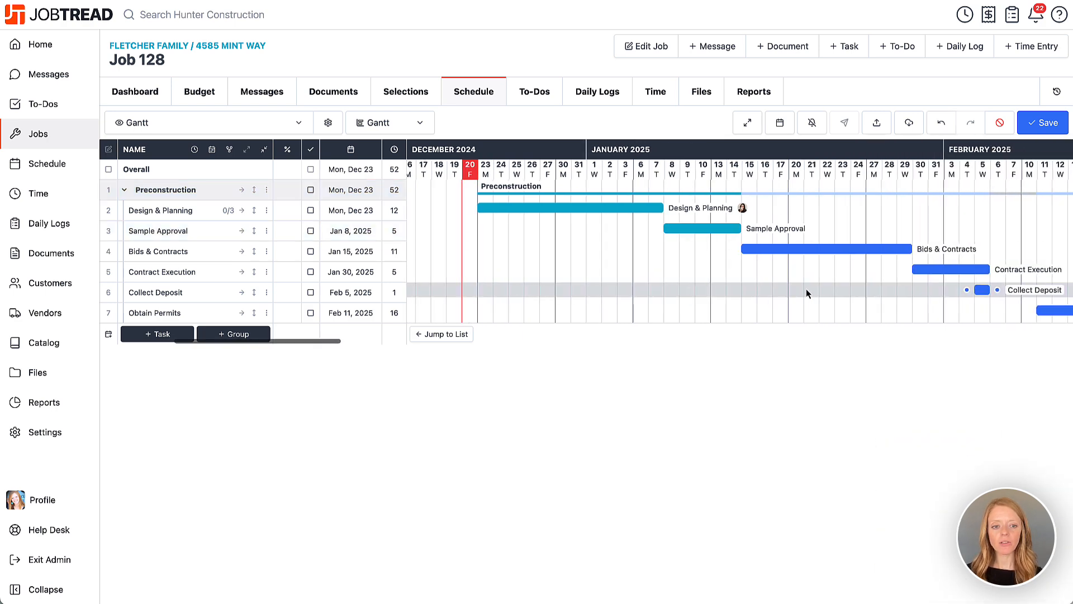
Step: Set the task type of Bids & Contracts, Contract Execution, Collect Deposit and Obtain Permits to Office Work in one mass action
scroll(807, 289, right, 3)
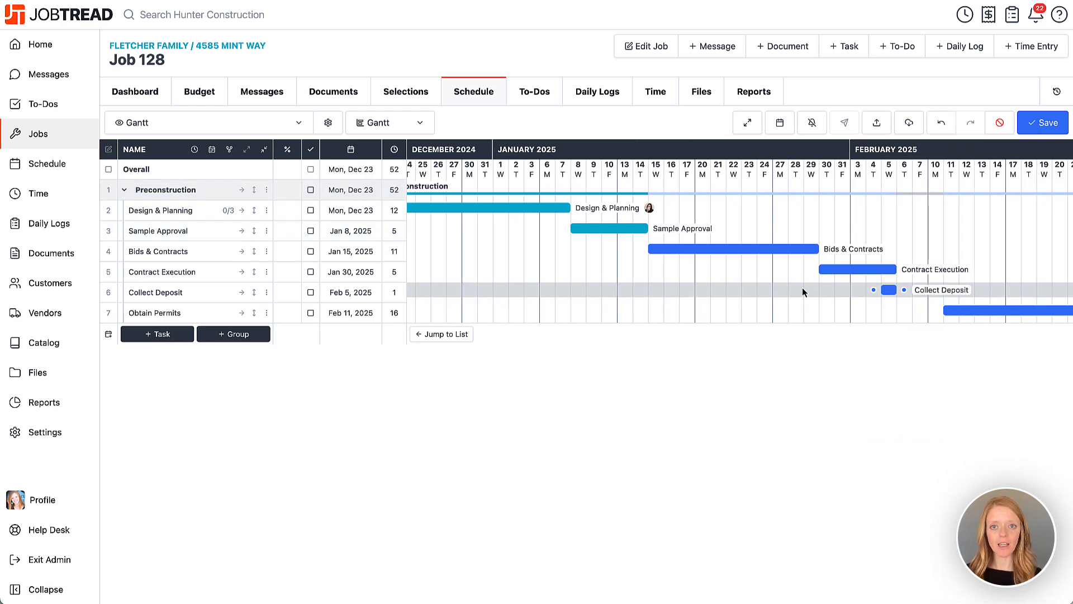
scroll(803, 287, right, 5)
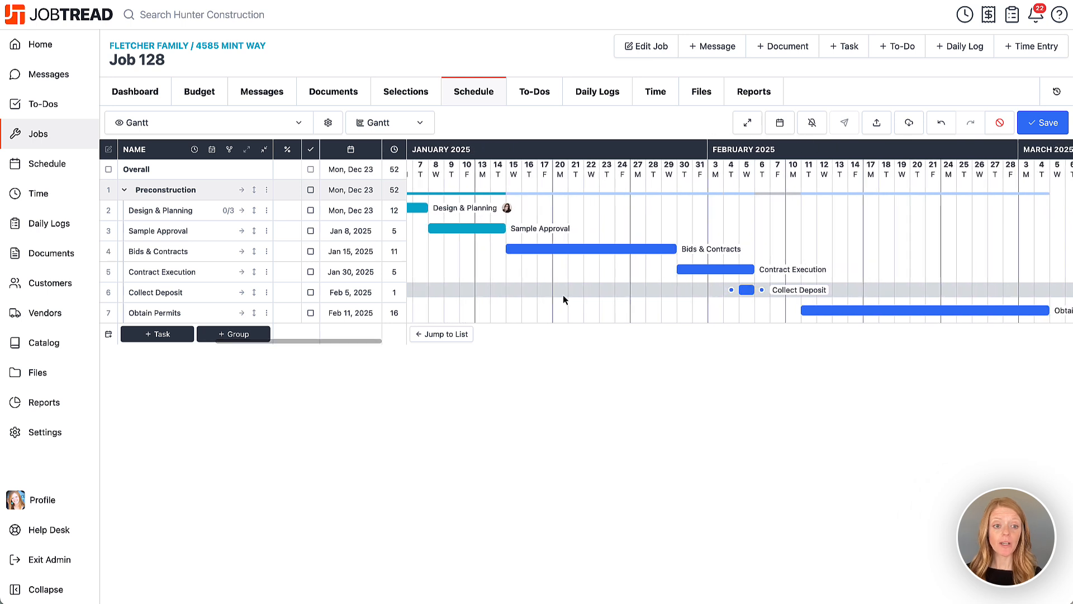
click(110, 252)
click(110, 272)
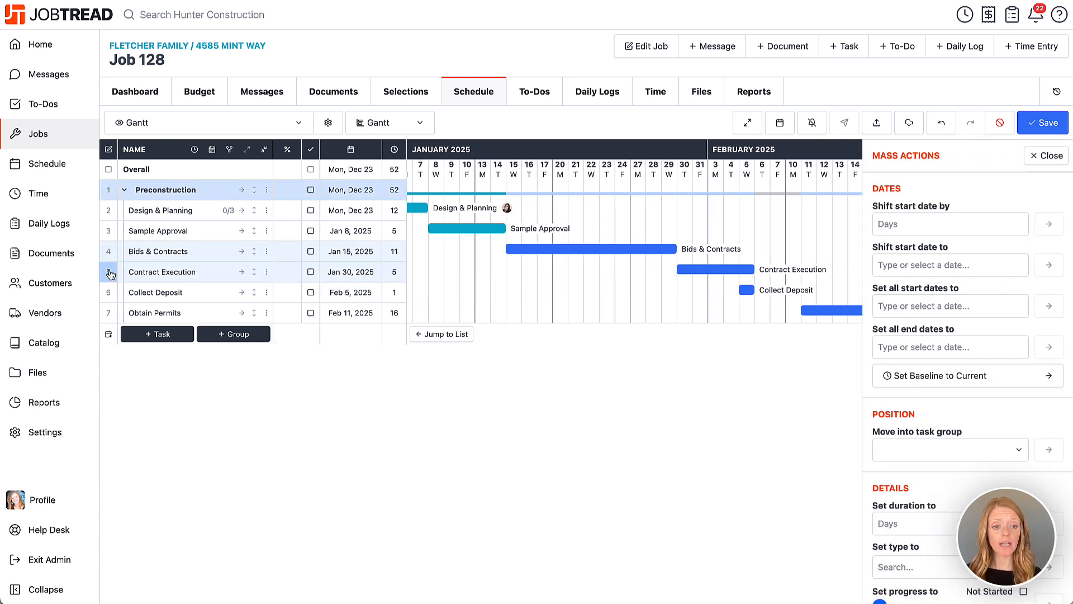
click(110, 292)
click(109, 313)
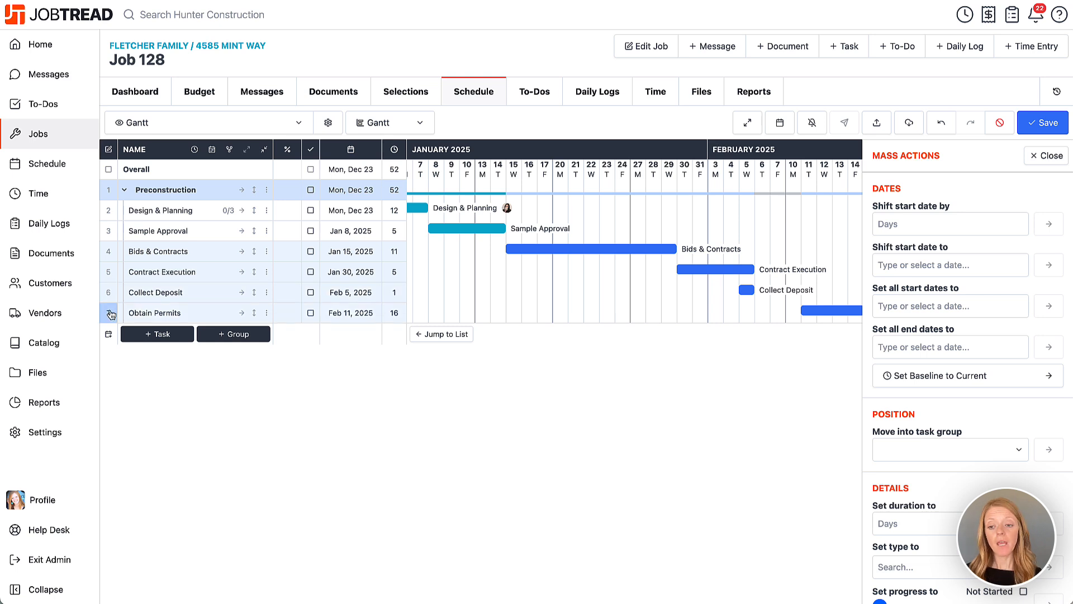
scroll(911, 383, down, 2)
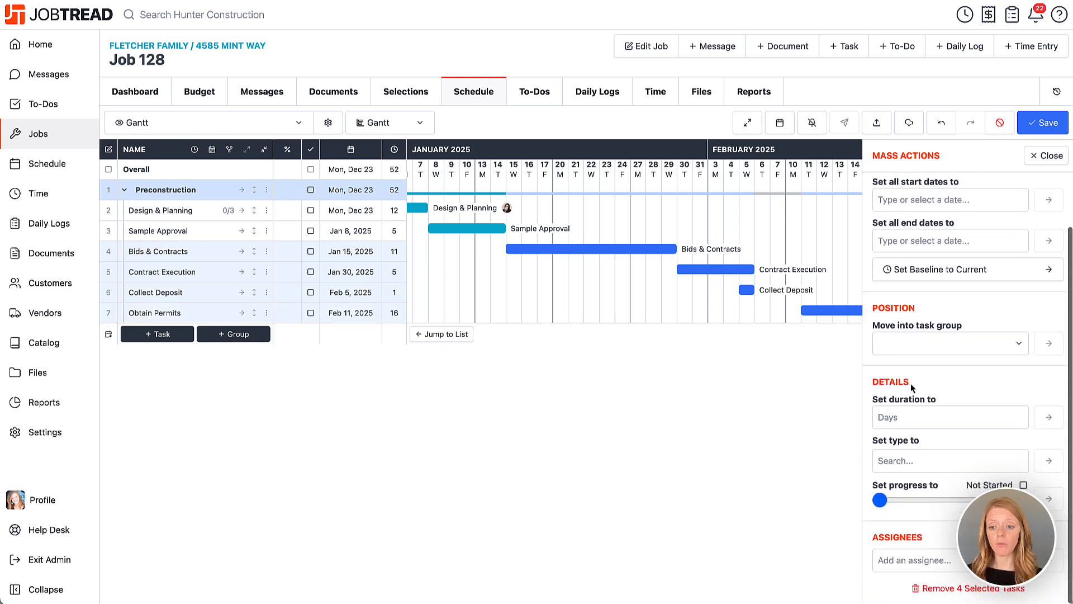
click(907, 462)
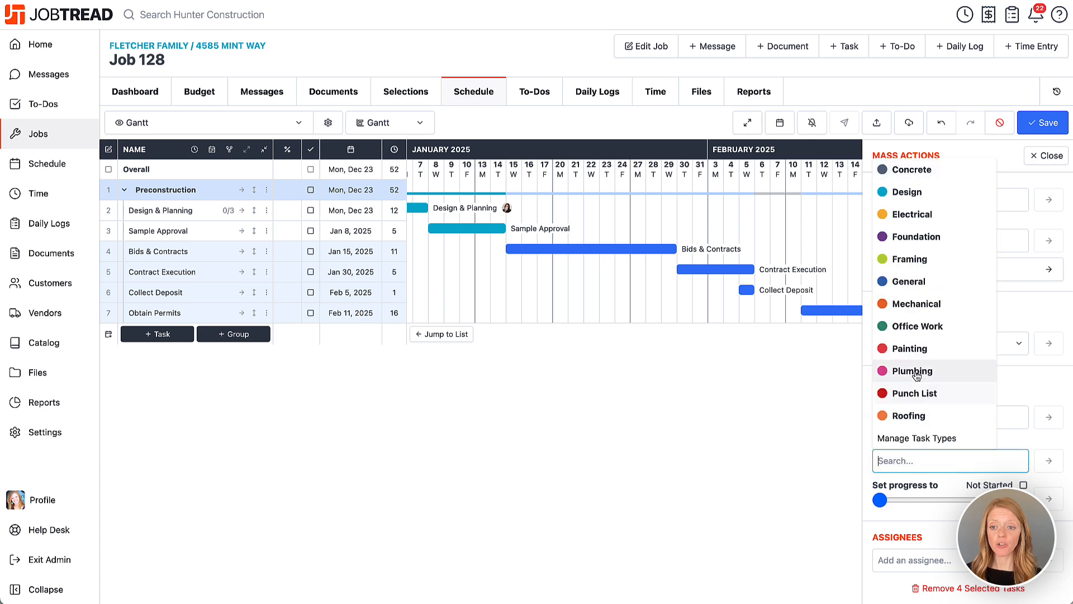
click(917, 326)
click(1059, 465)
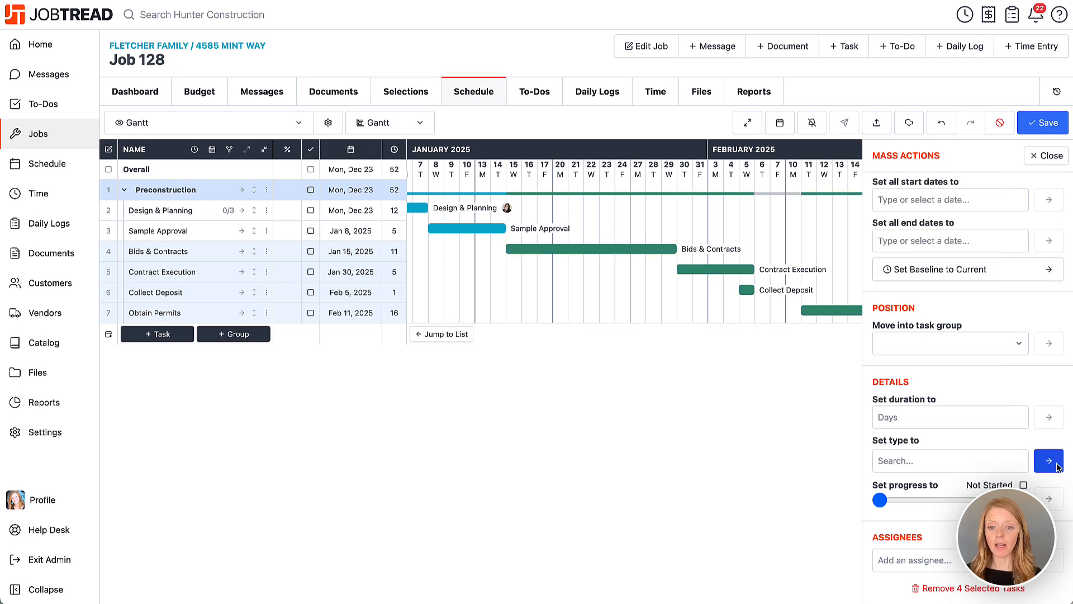
click(1040, 159)
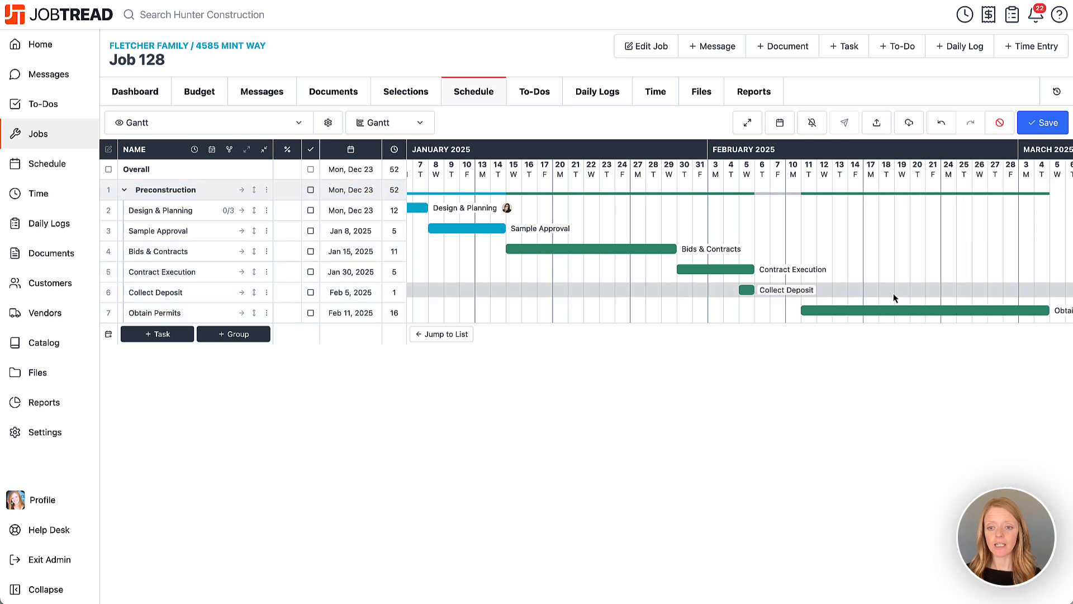
Step: Shift the Design & Planning bar to start on Mon, Dec 30 and move it back to Mon, Dec 23
scroll(891, 283, left, 5)
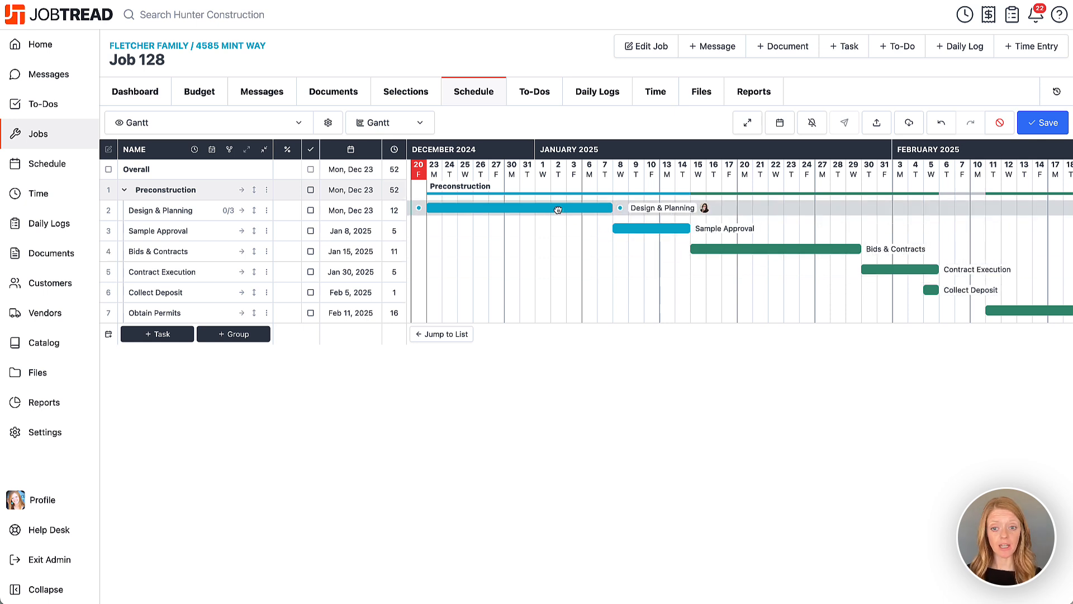
drag(562, 212, 634, 208)
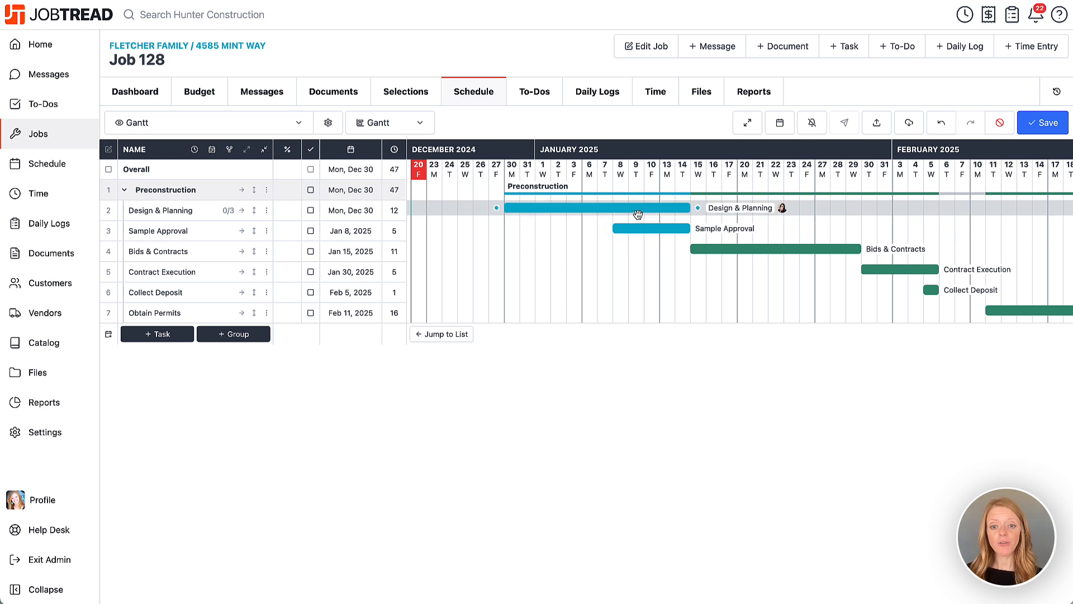
drag(646, 208, 559, 208)
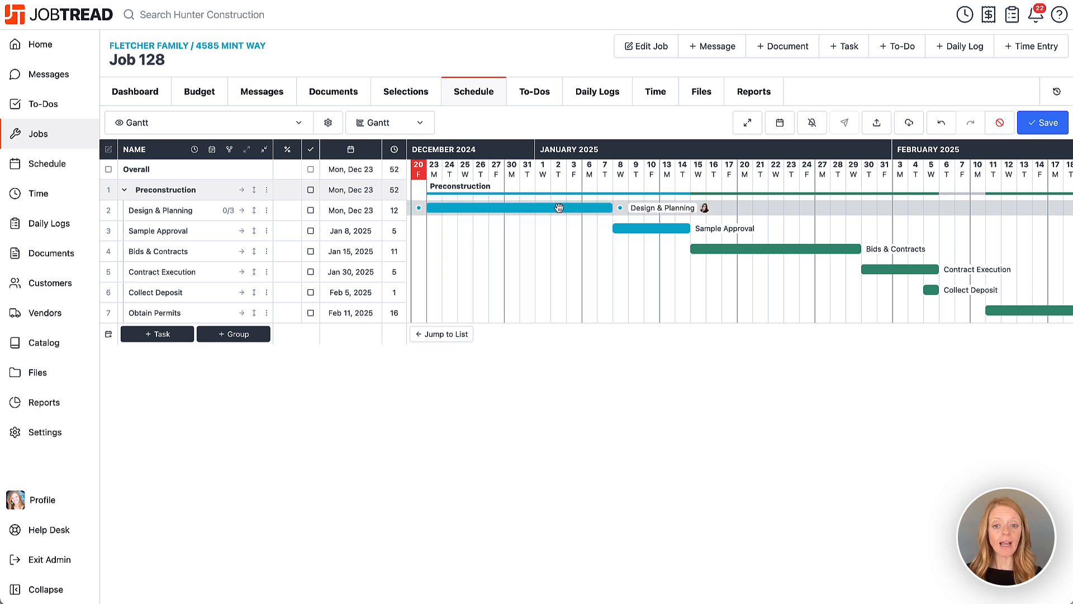
Step: Add Sample Approval as an after dependent of the Design & Planning task
click(592, 212)
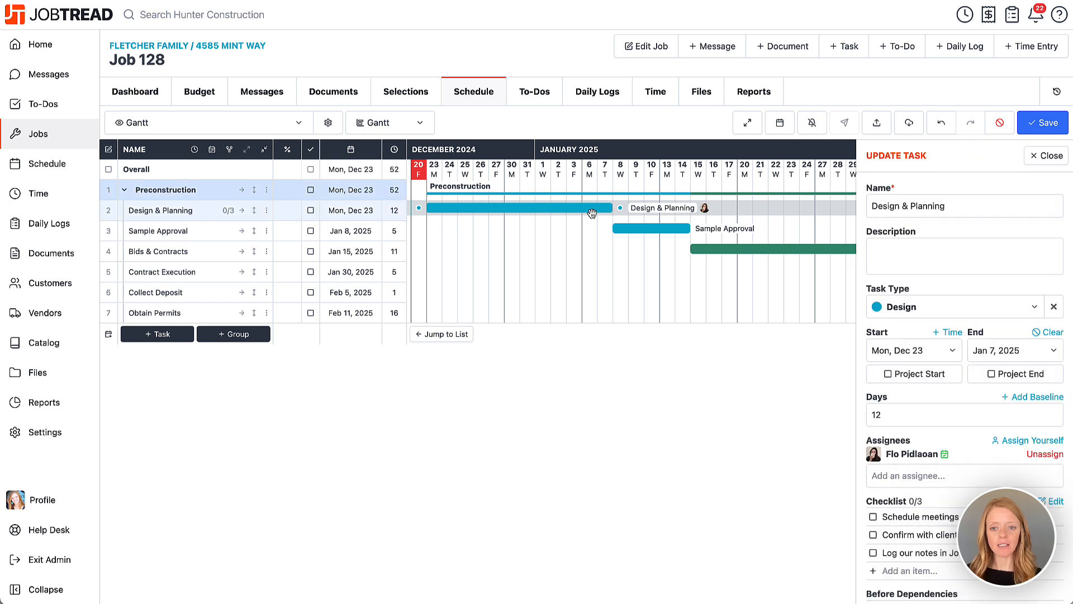
scroll(885, 398, down, 5)
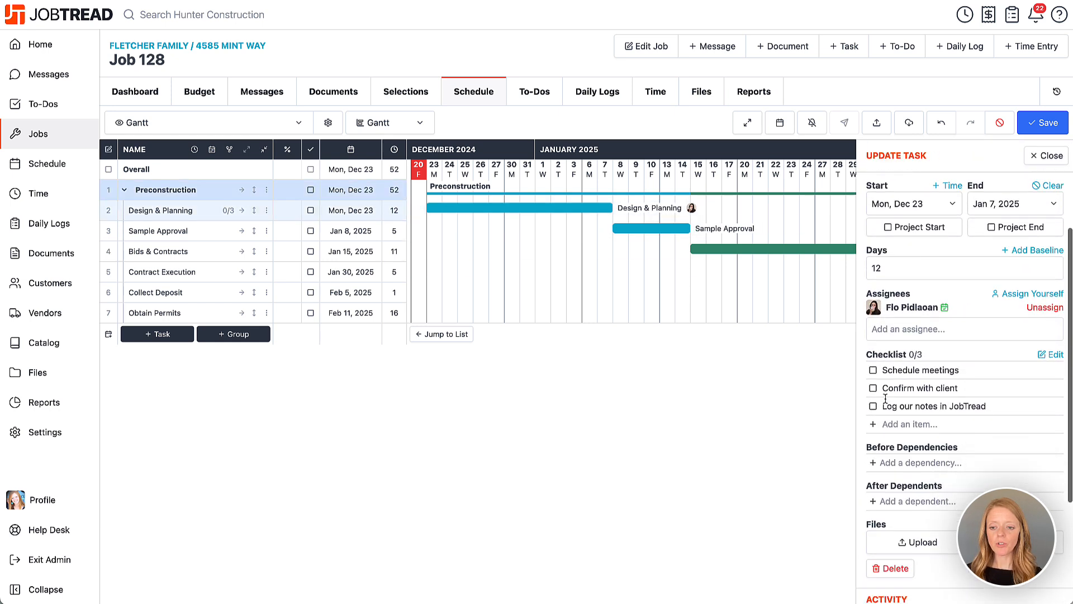
scroll(885, 398, down, 1)
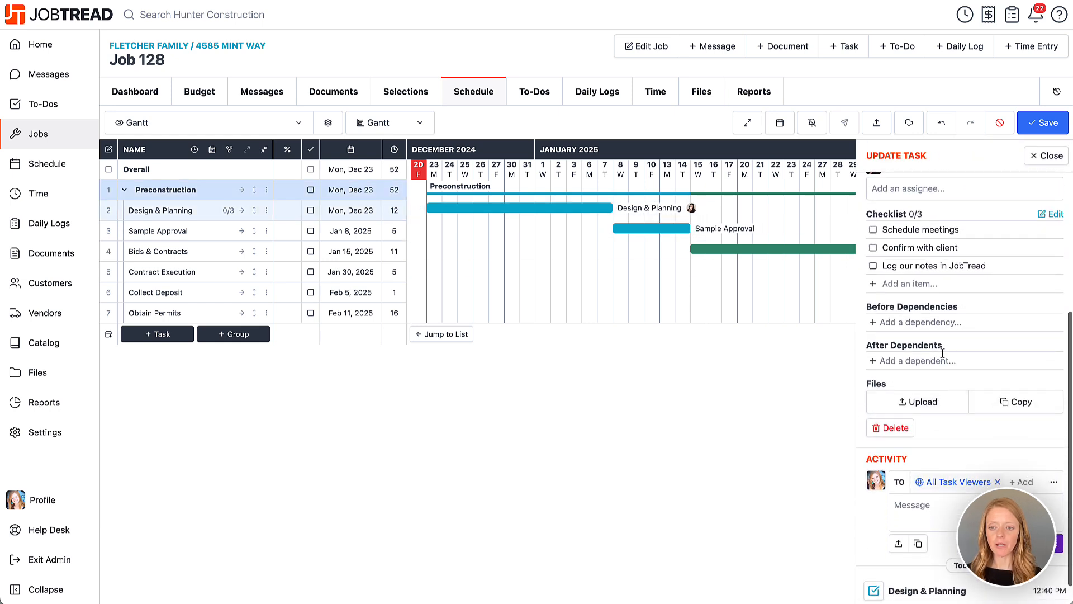
click(903, 361)
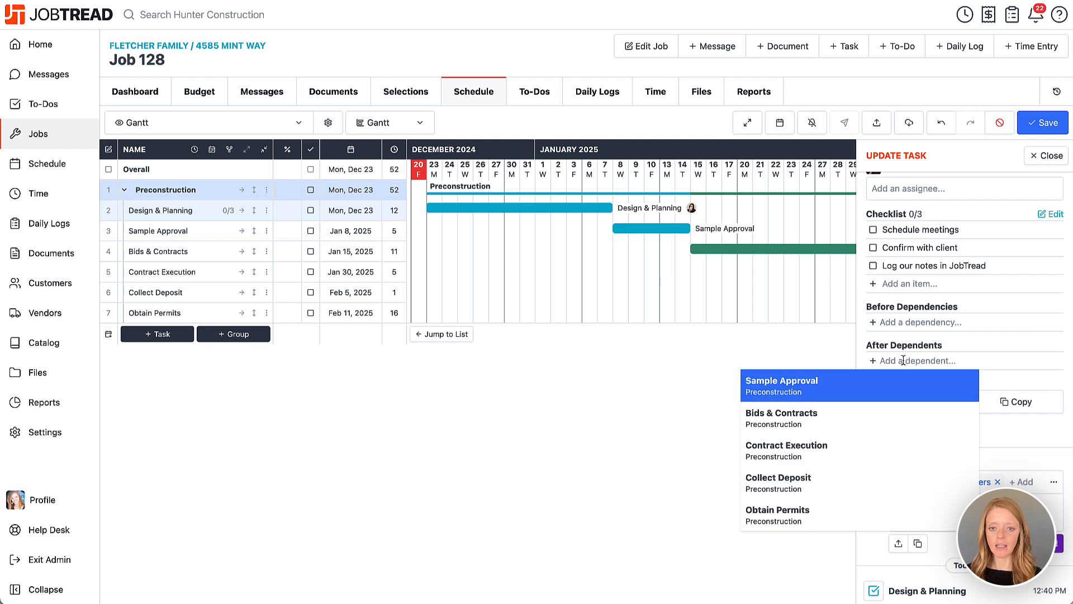
click(868, 390)
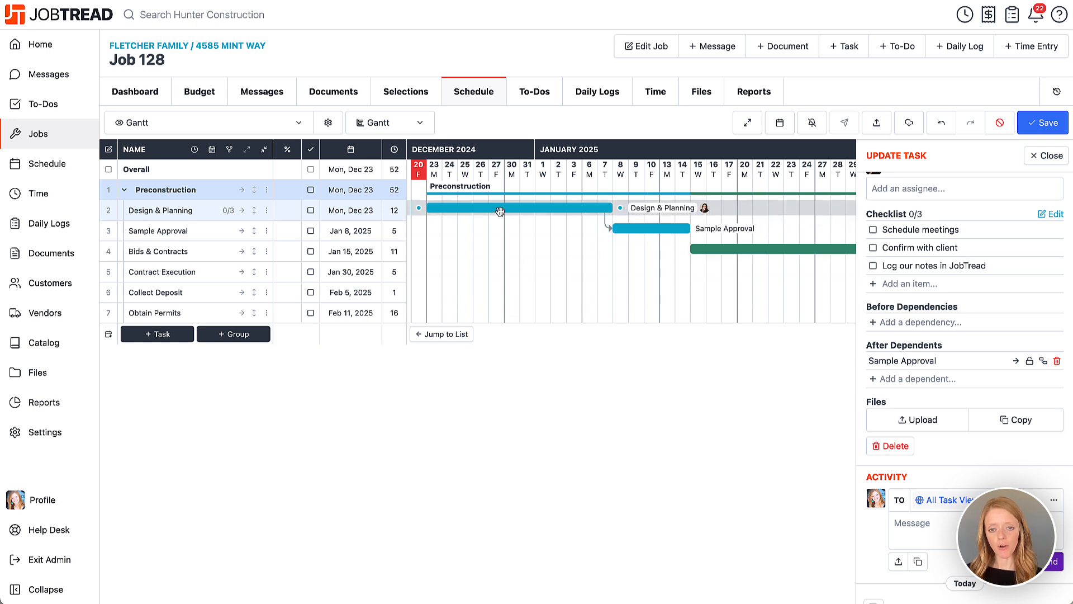
mouse_move(504, 208)
mouse_down()
mouse_move(551, 210)
mouse_move(502, 211)
mouse_up()
Step: Link Sample Approval to Bids & Contracts, Bids & Contracts to Contract Execution, and Collect Deposit to Obtain Permits on the Gantt chart
scroll(617, 266, right, 3)
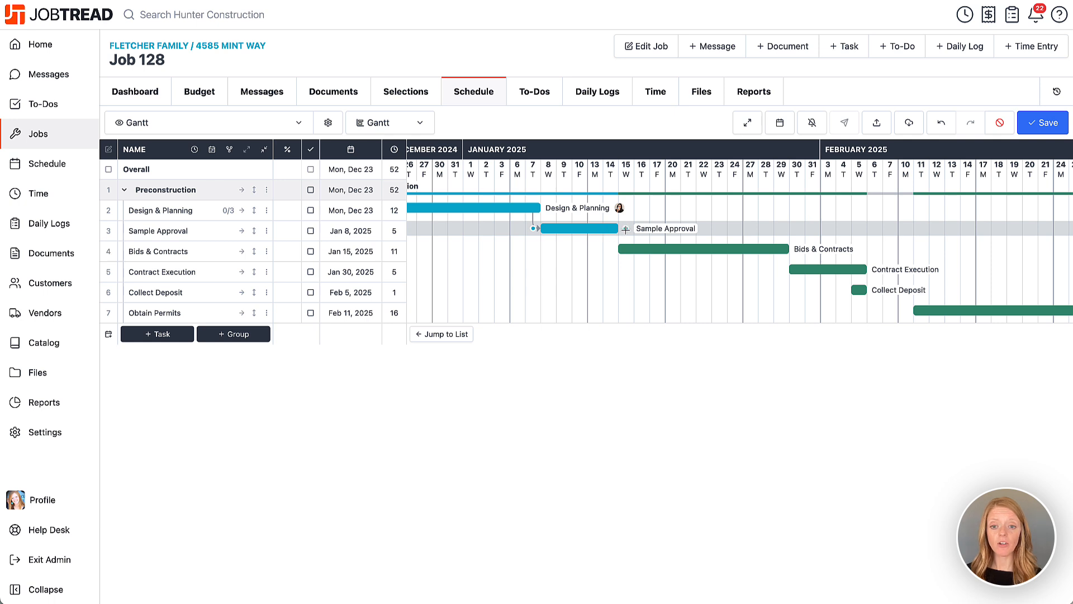
drag(626, 228, 622, 244)
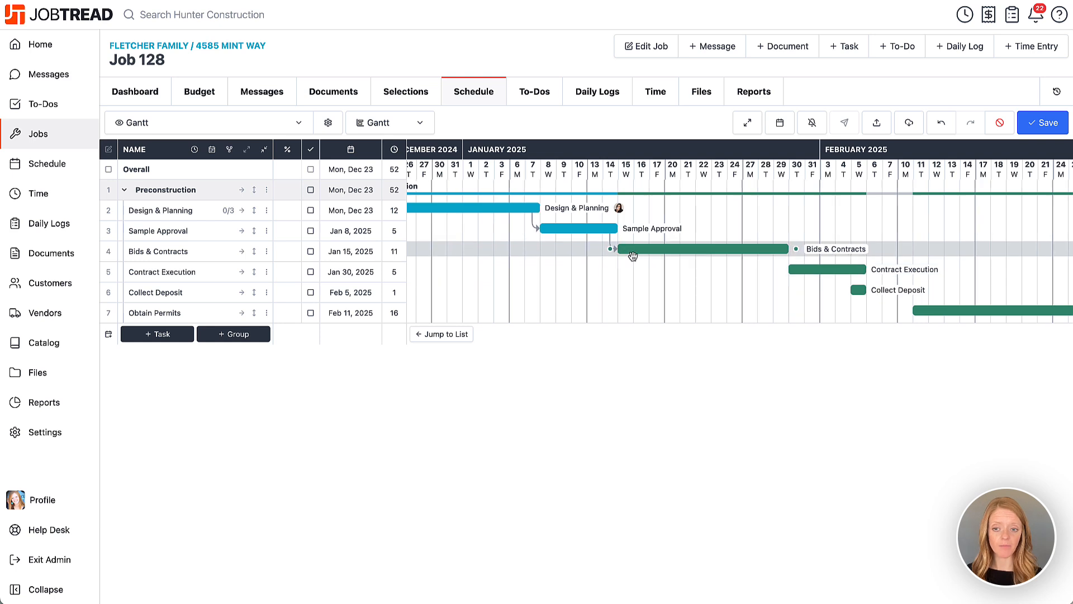
scroll(625, 255, right, 5)
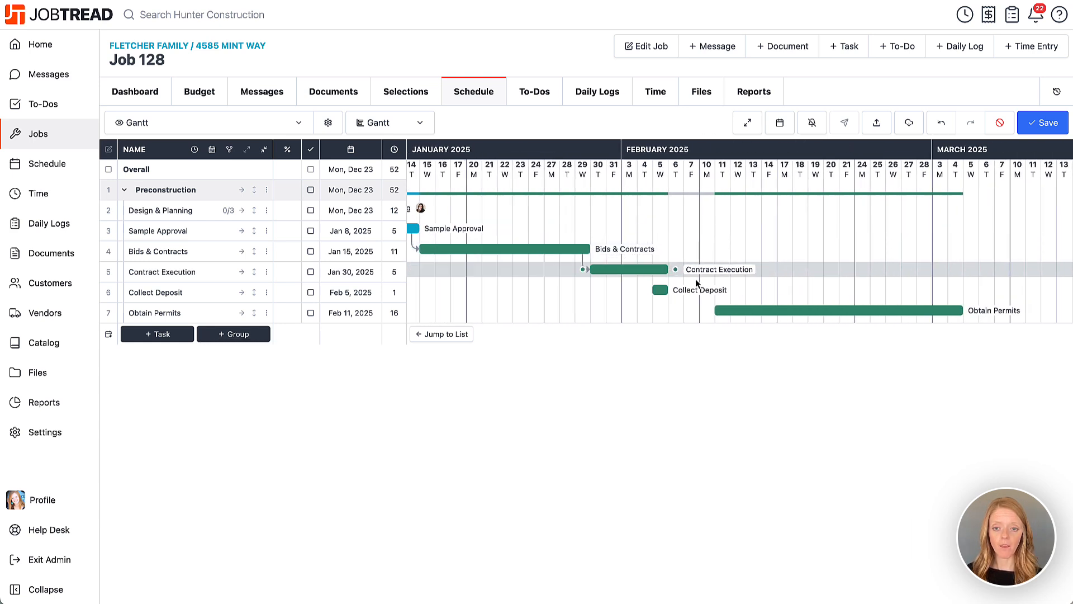
drag(677, 290, 707, 310)
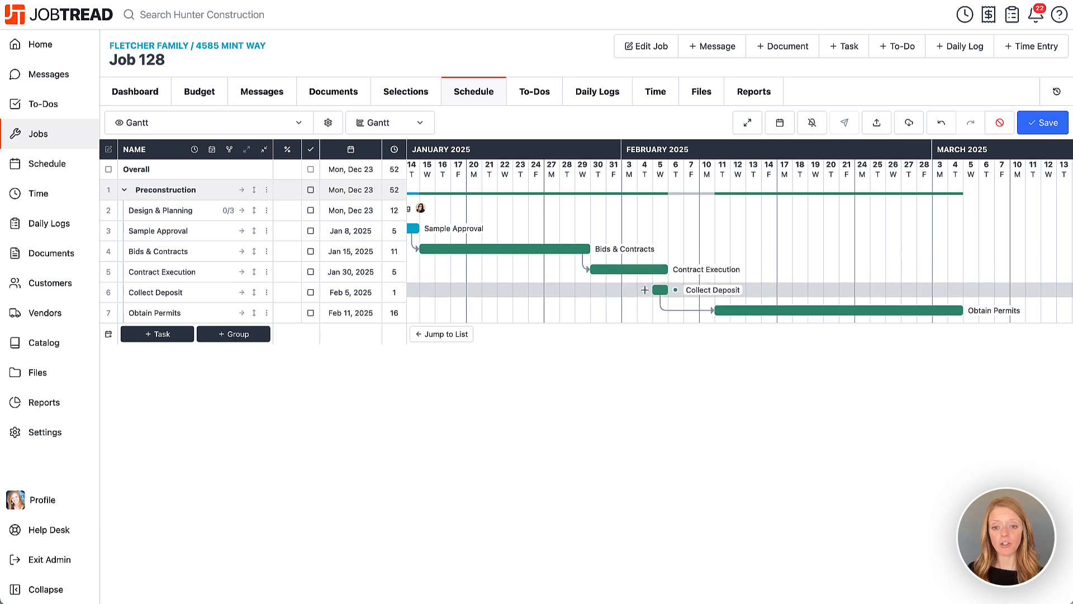
Step: Make the start of Collect Deposit depend on the start of Contract Execution on the Gantt chart
drag(644, 289, 599, 273)
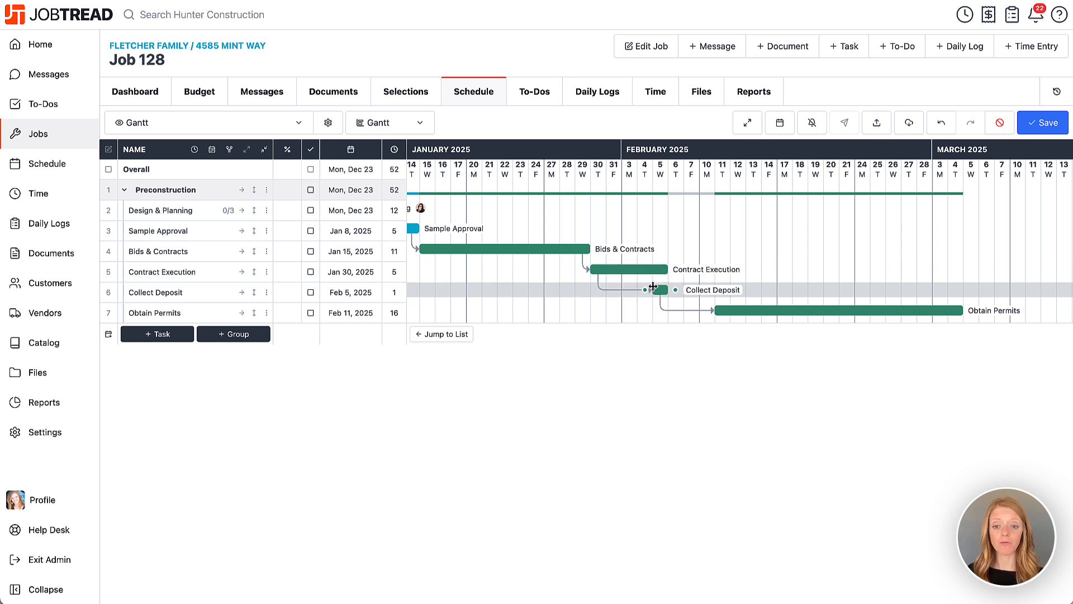
scroll(605, 288, left, 3)
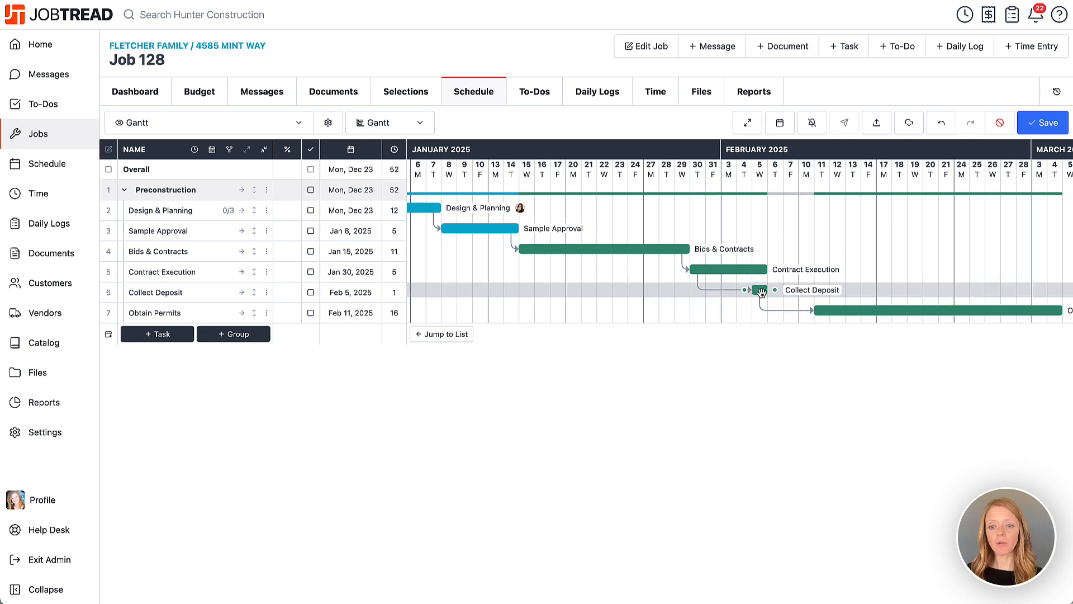
mouse_move(761, 291)
mouse_down()
mouse_move(836, 291)
mouse_move(761, 295)
mouse_up()
Step: Preserve the lag time on the dependency from Collect Deposit to Obtain Permits and save the schedule
scroll(760, 293, right, 3)
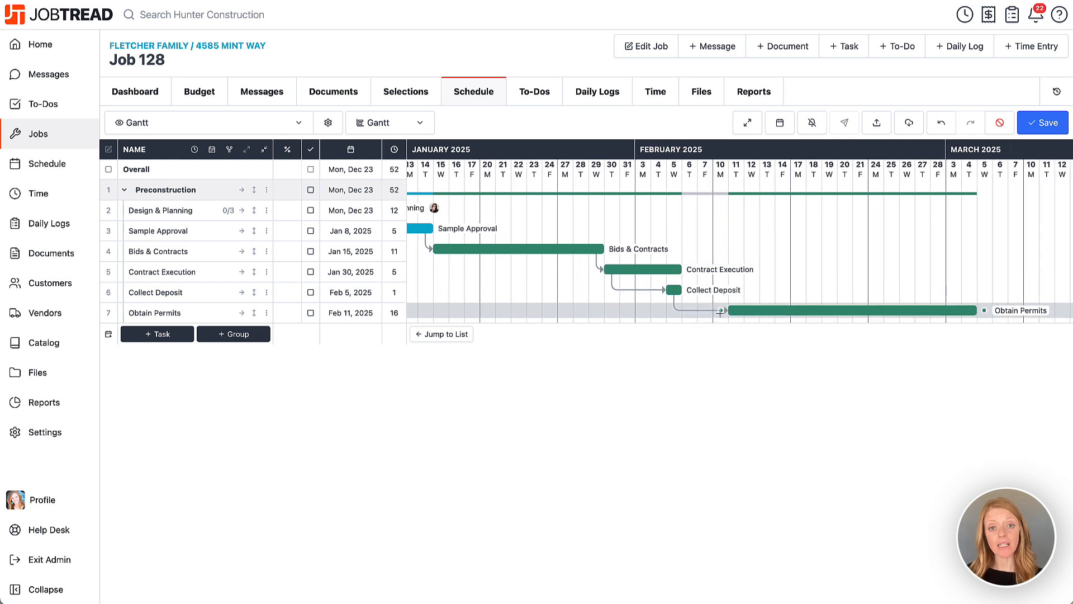
scroll(720, 312, right, 2)
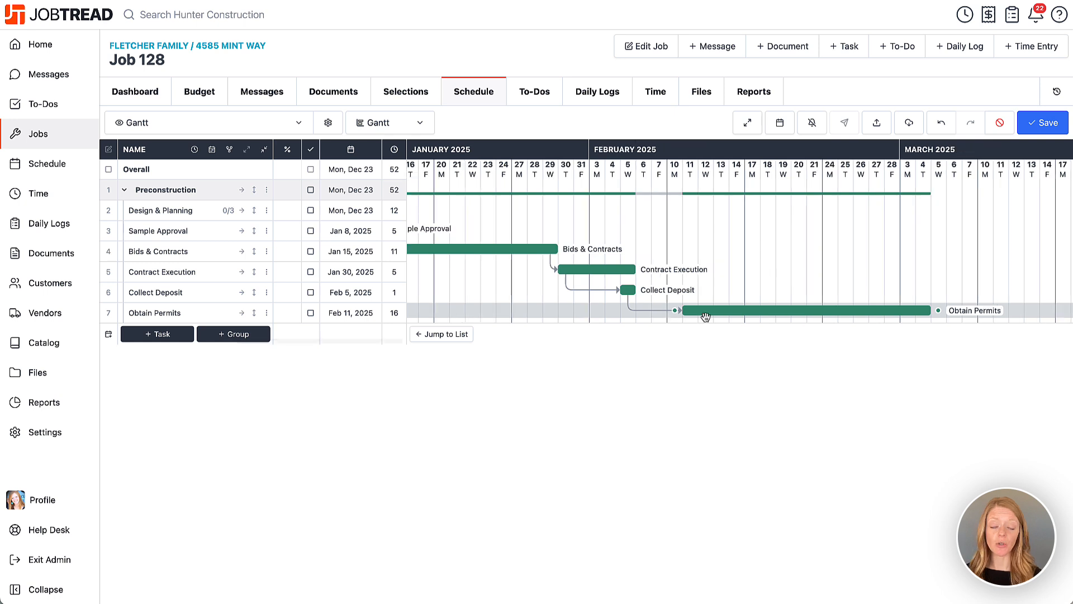
click(631, 294)
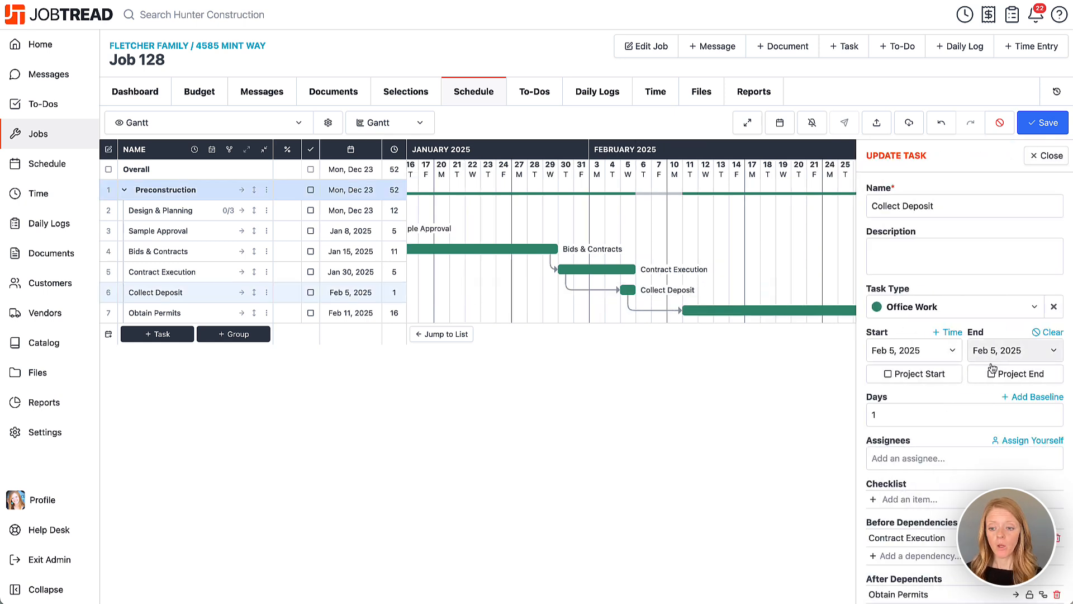
scroll(992, 373, down, 3)
scroll(992, 372, down, 3)
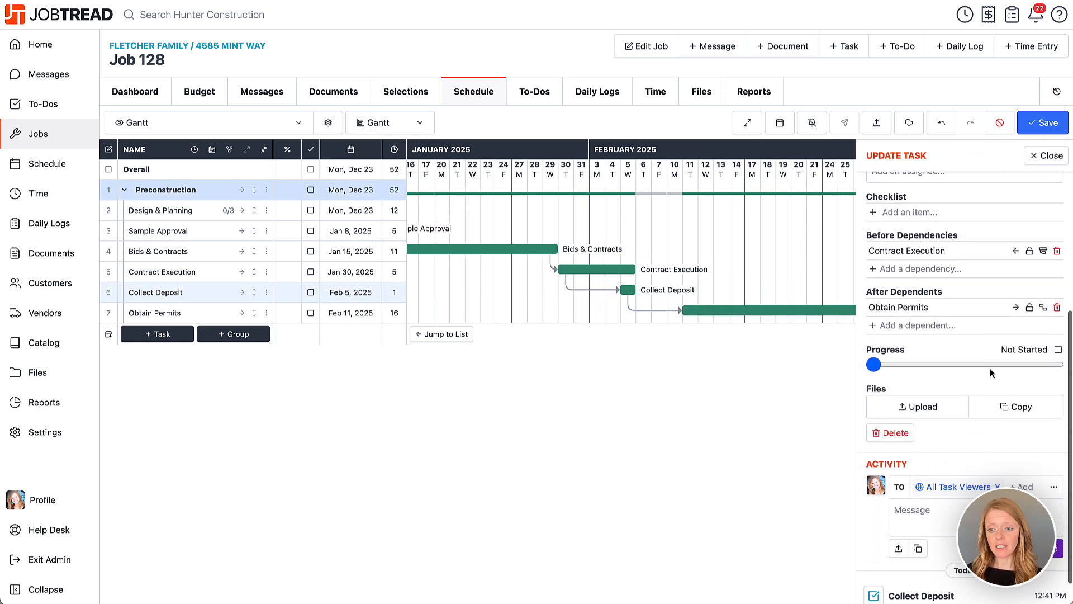
click(1030, 309)
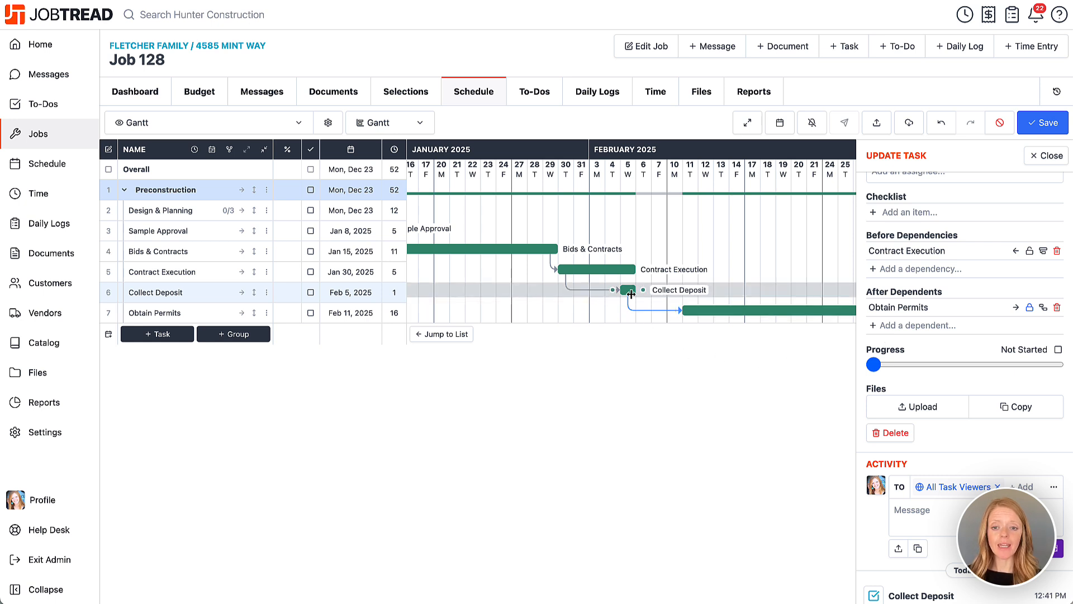
mouse_move(632, 292)
mouse_down()
mouse_move(679, 292)
mouse_move(628, 291)
mouse_up()
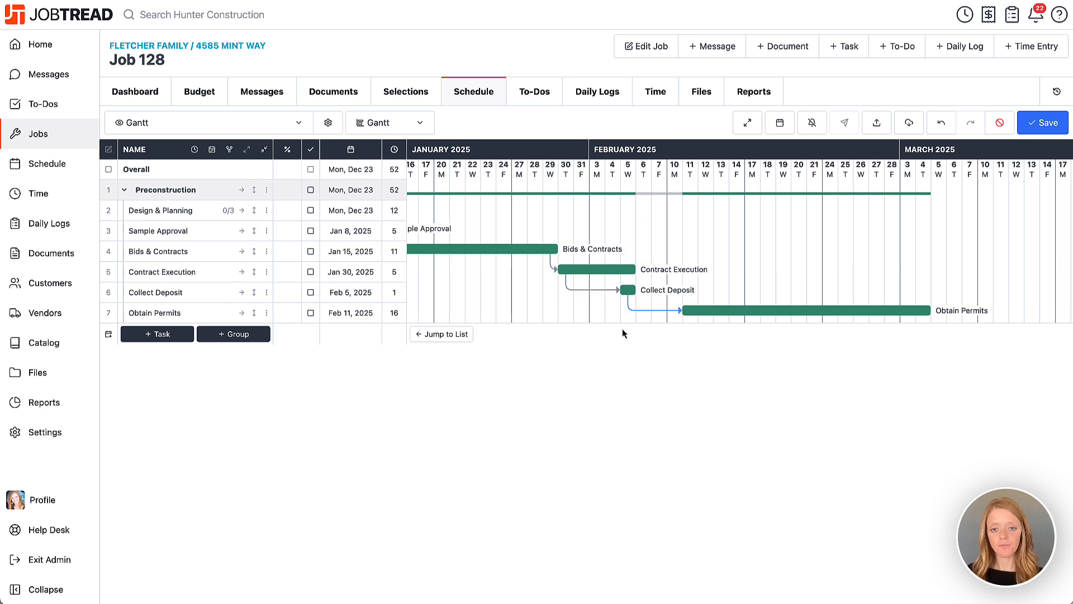
click(1039, 126)
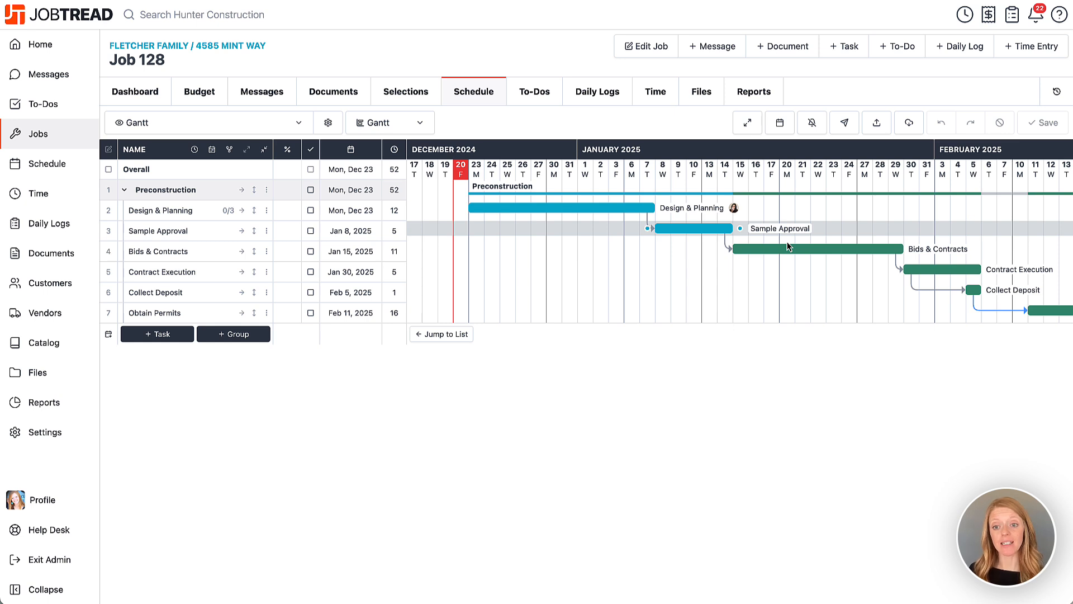
click(912, 123)
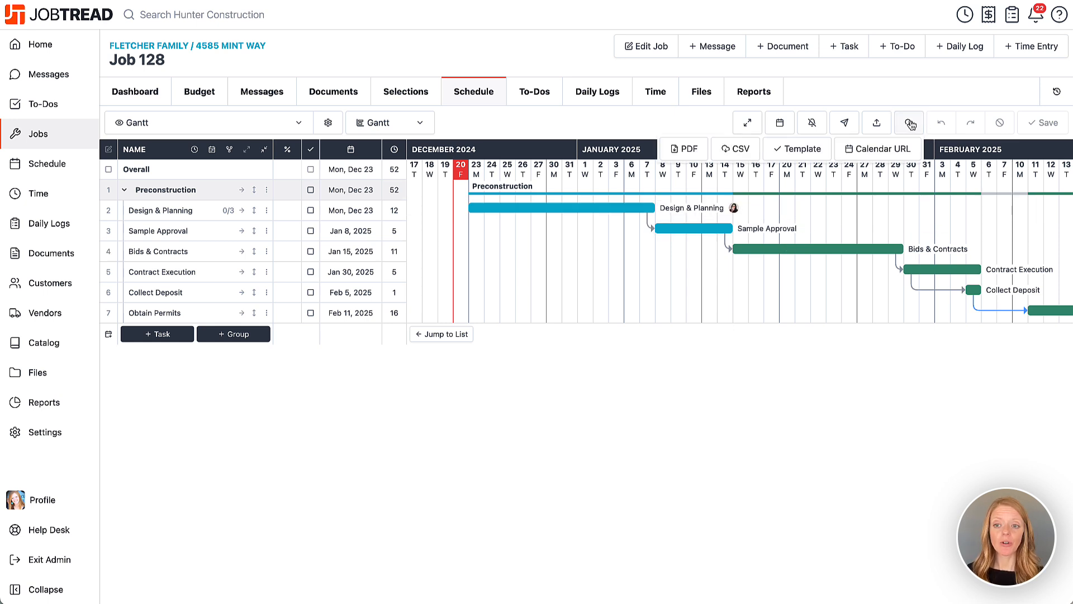
click(793, 149)
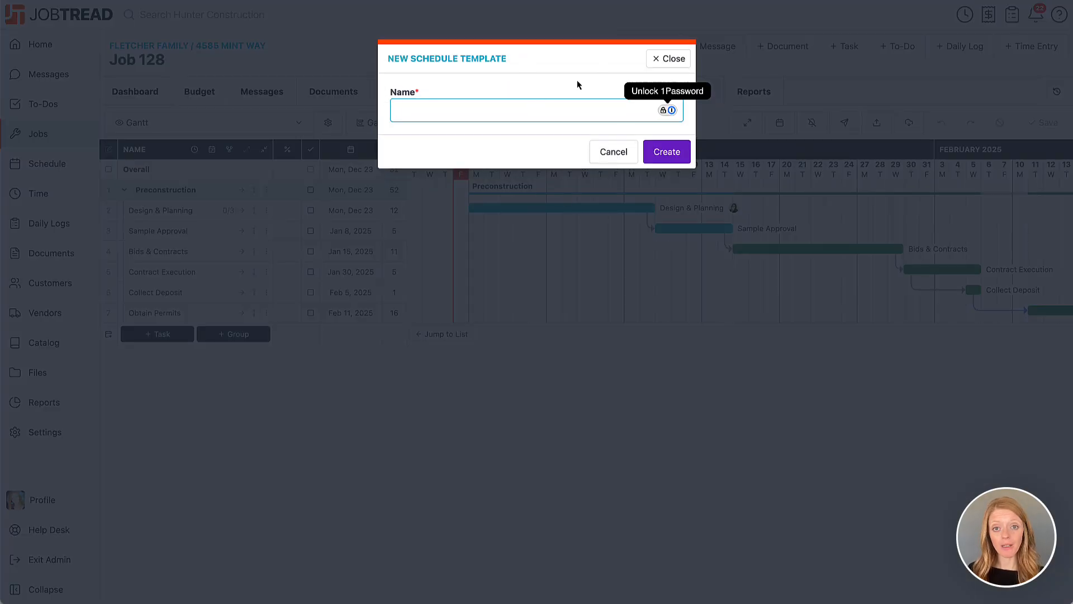
click(614, 152)
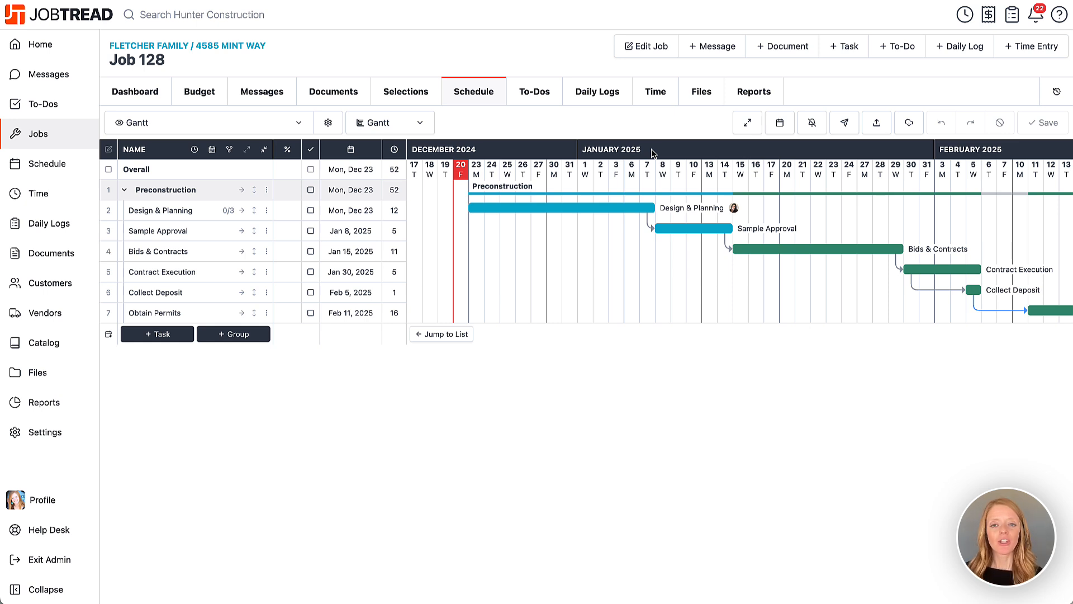
Step: Create a group named Project Kickoff in the job's to-do list
click(539, 102)
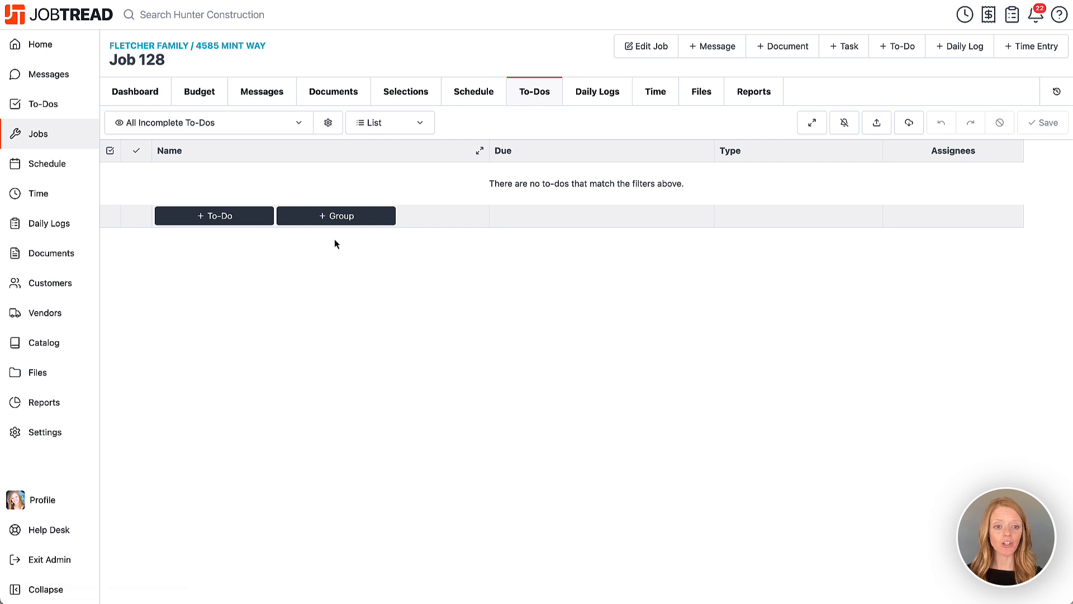
click(322, 217)
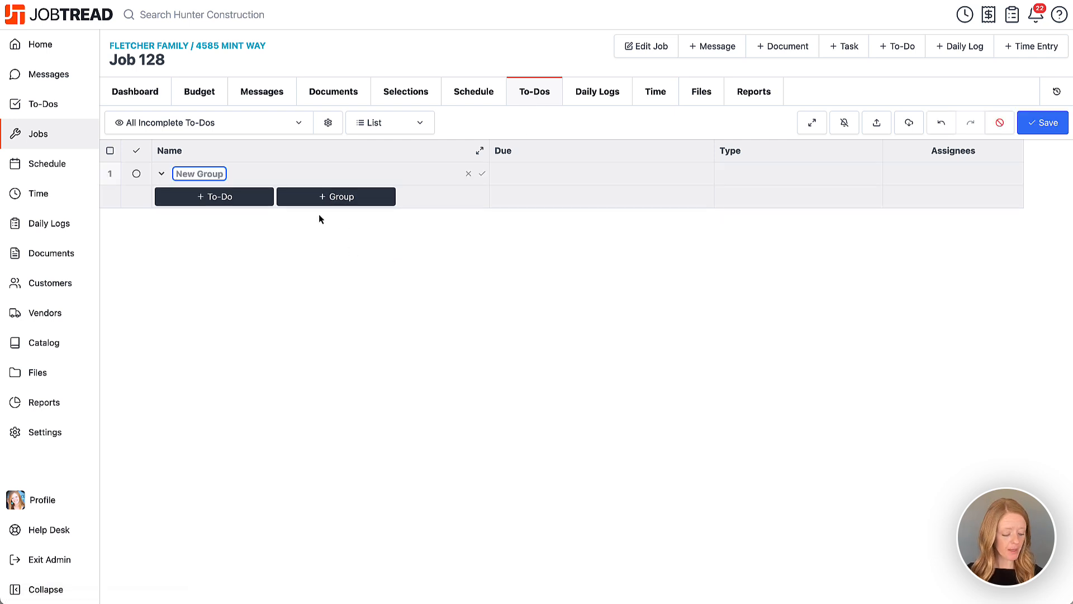
text(Proje)
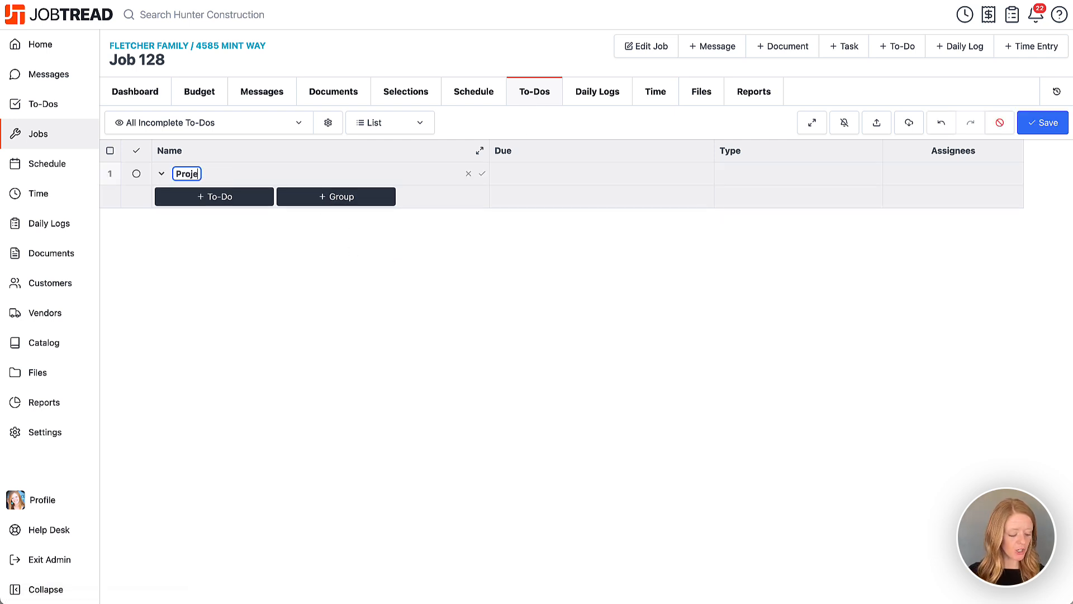
text(ct Kickoff)
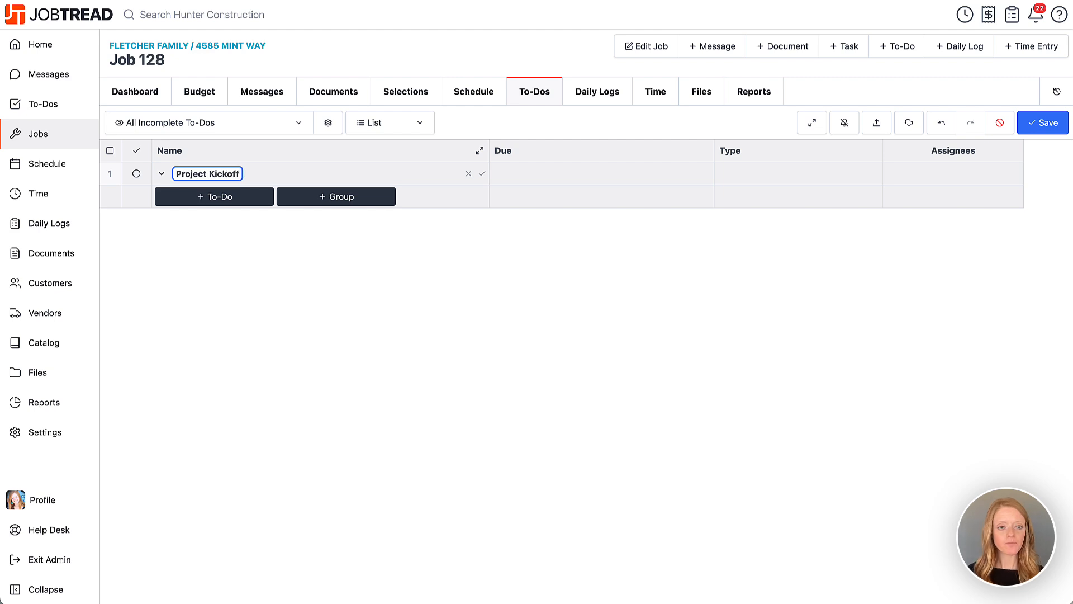
key(Return)
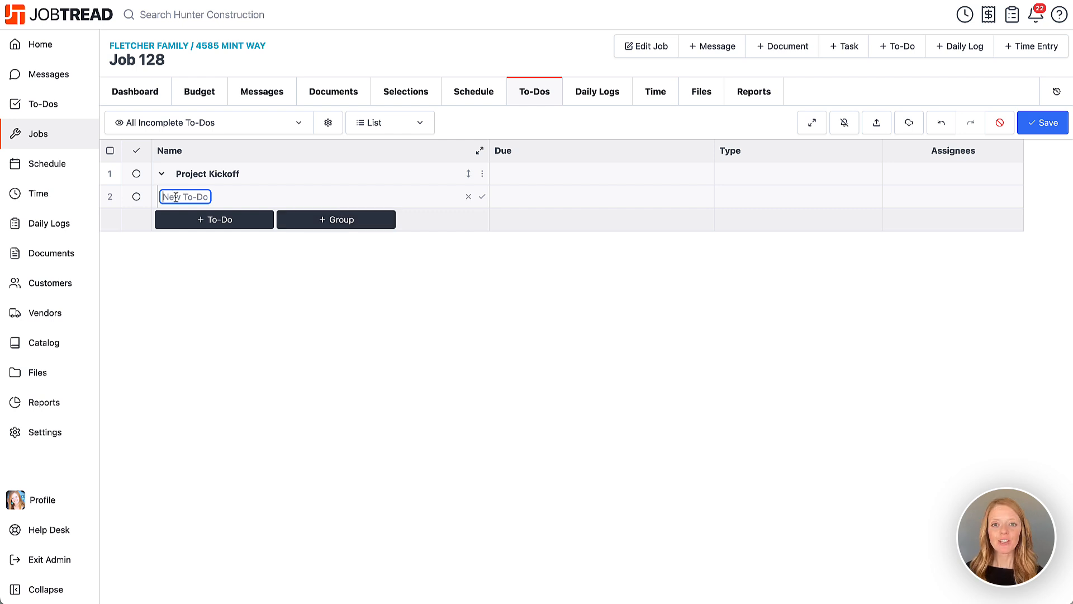
Step: Add the to-dos Complete Job Custom Fields, Invite Customer to Portal and Add Project Files to Job under Project Kickoff
text(Complete)
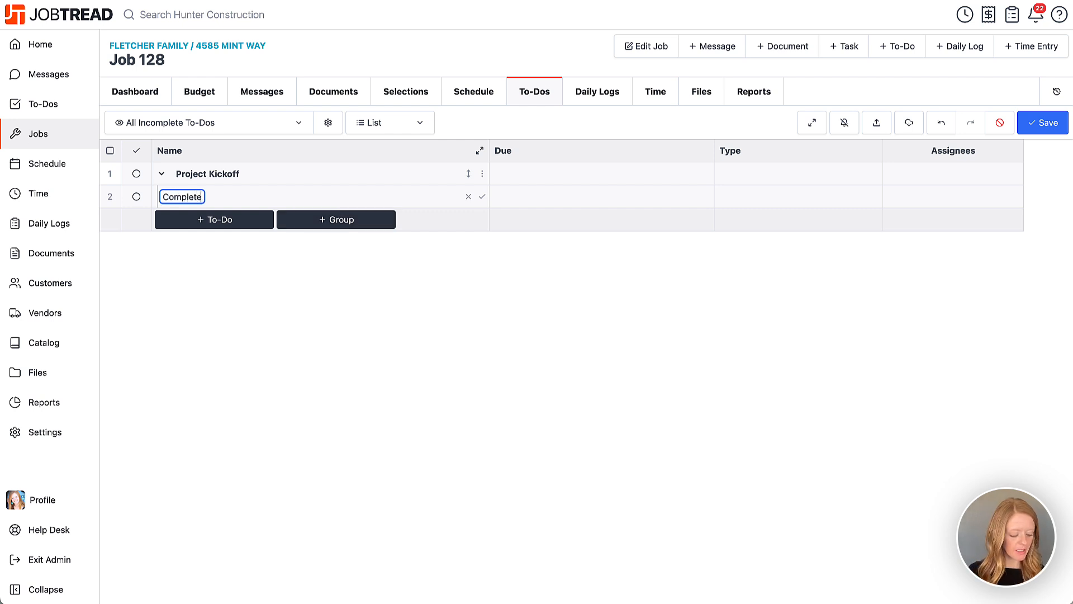
text( Job Custom Fields)
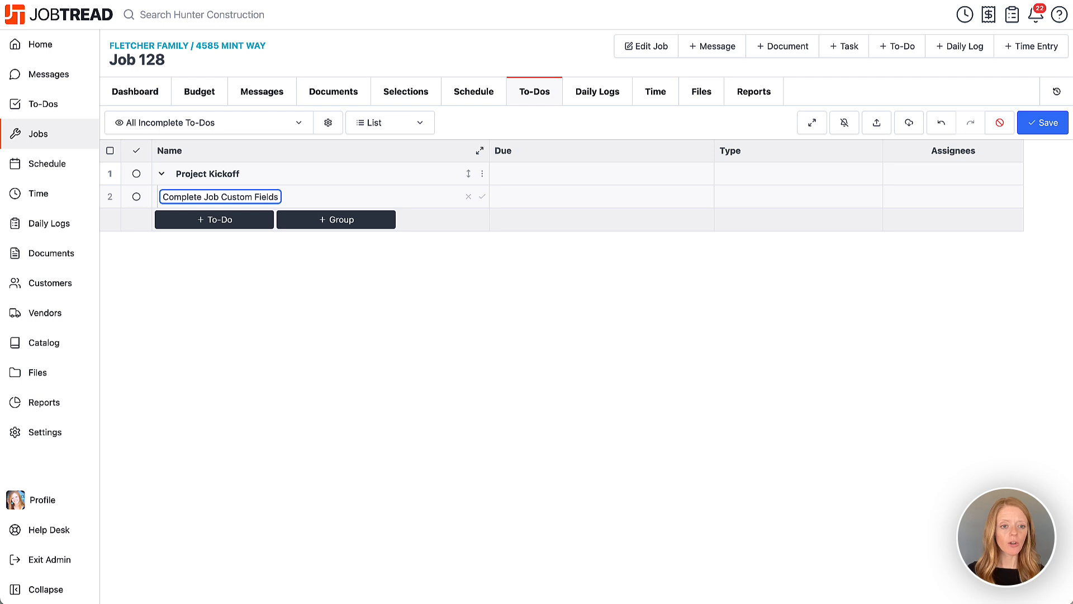
key(Return)
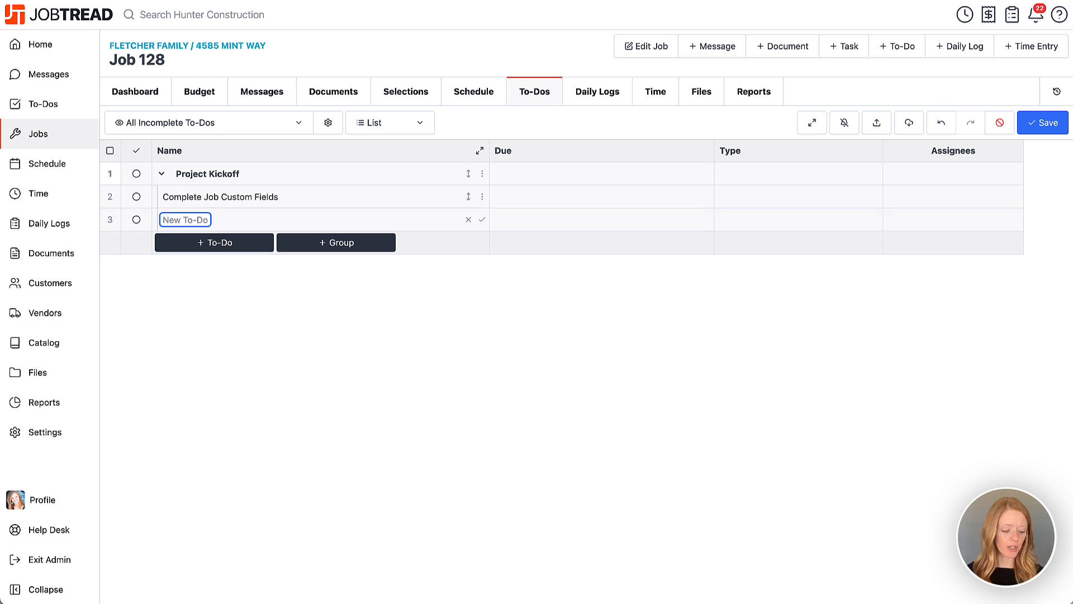
text(Invite)
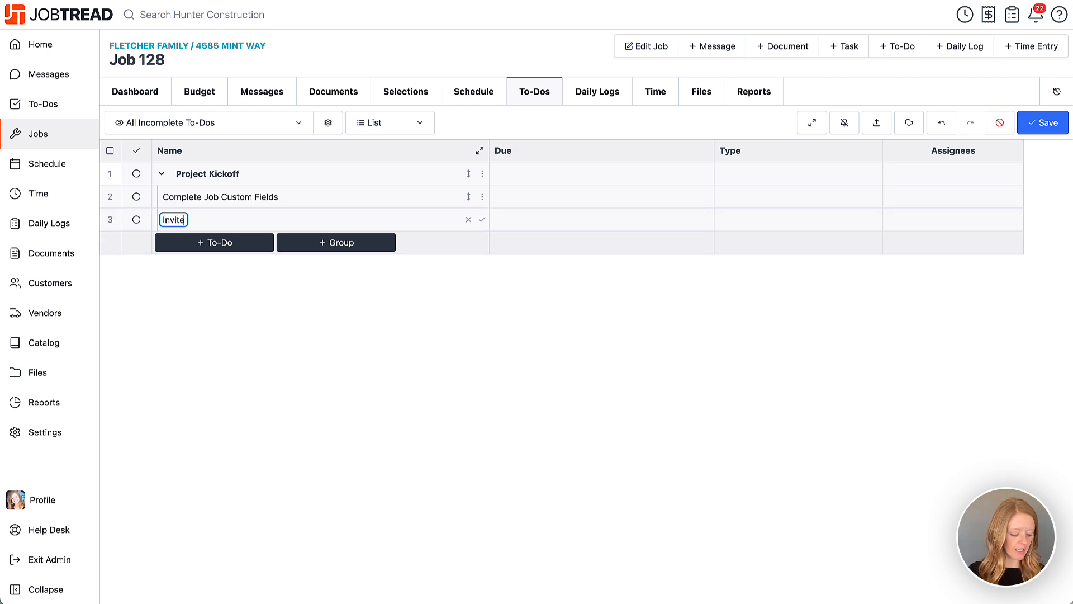
text( Customer to Portal)
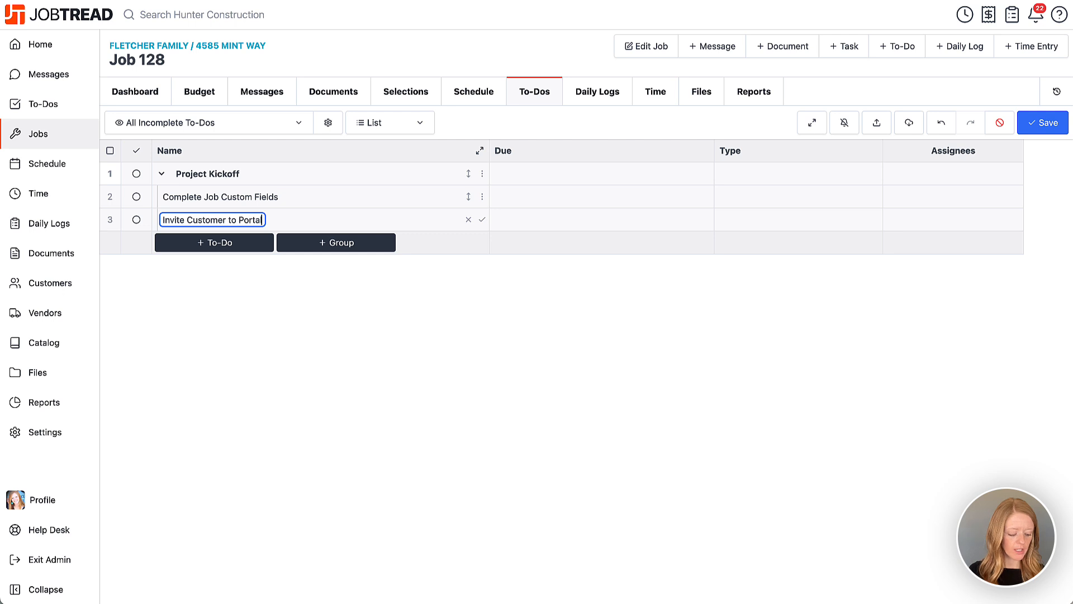
key(Return)
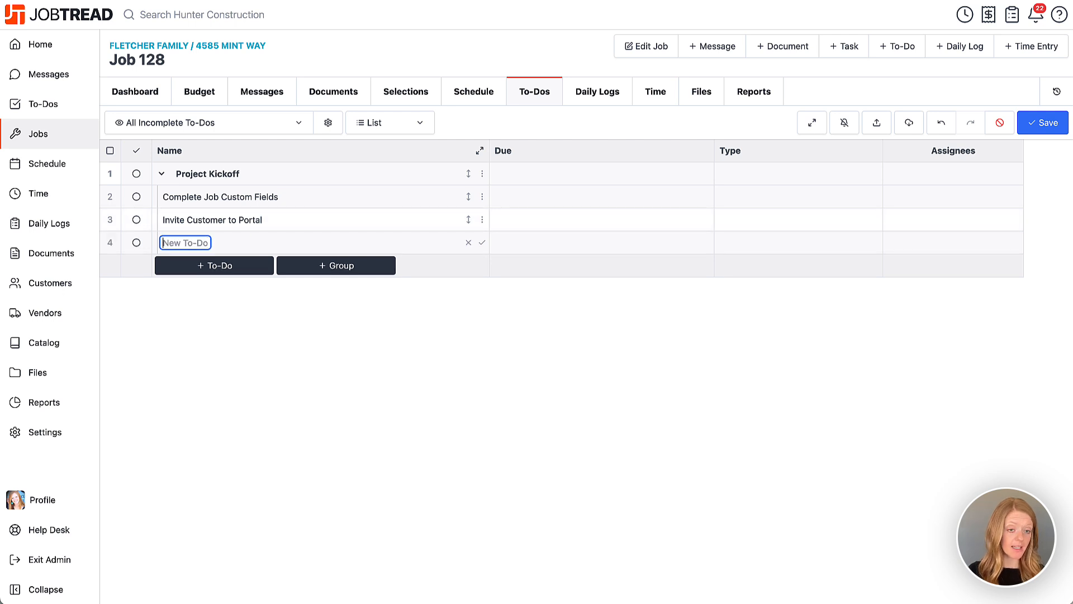
text(Add Pro)
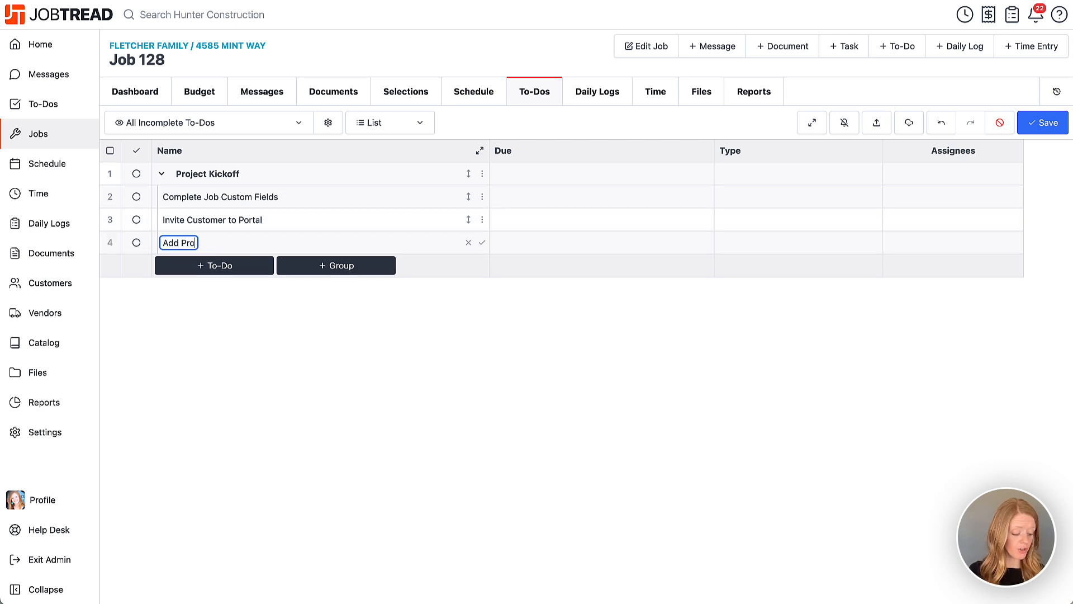
text(ject Files to Job)
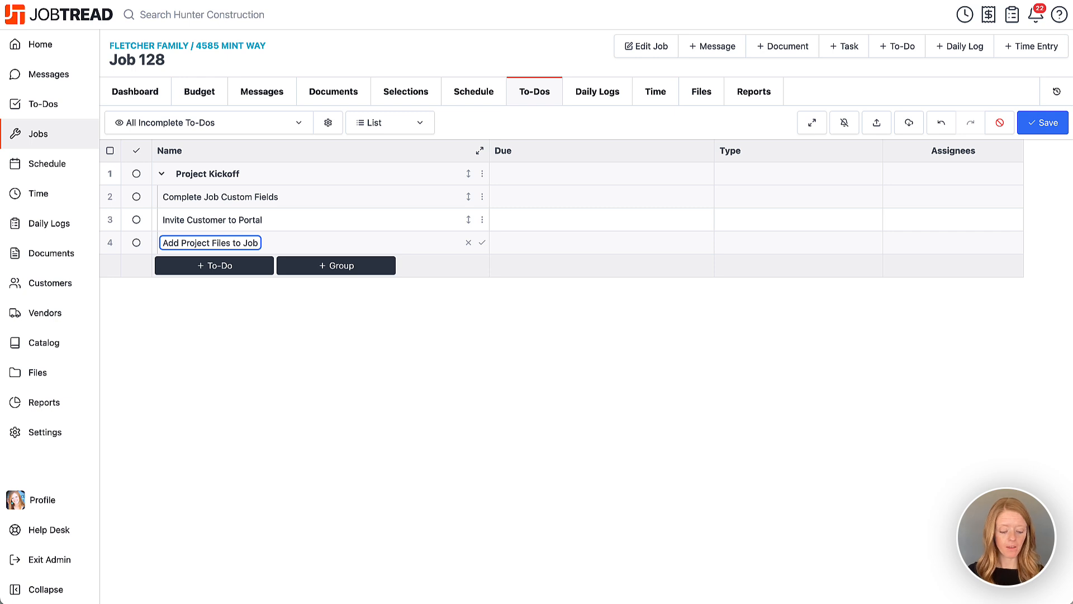
key(Return)
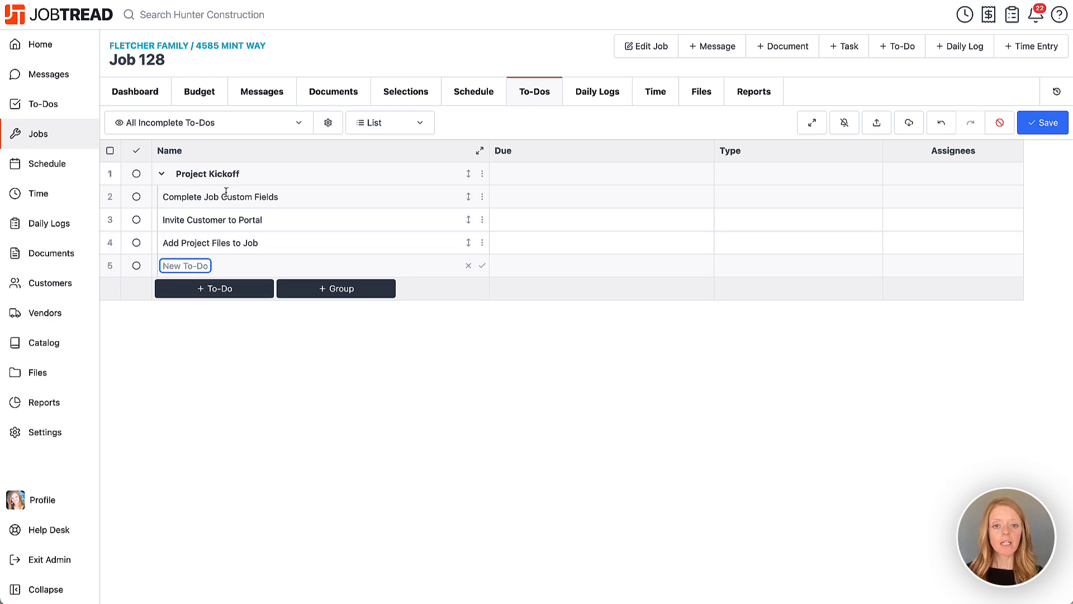
Step: Set due dates of Dec 24 for Complete Job Custom Fields, Dec 26 for Invite Customer to Portal and Dec 27 for Add Project Files to Job
click(574, 200)
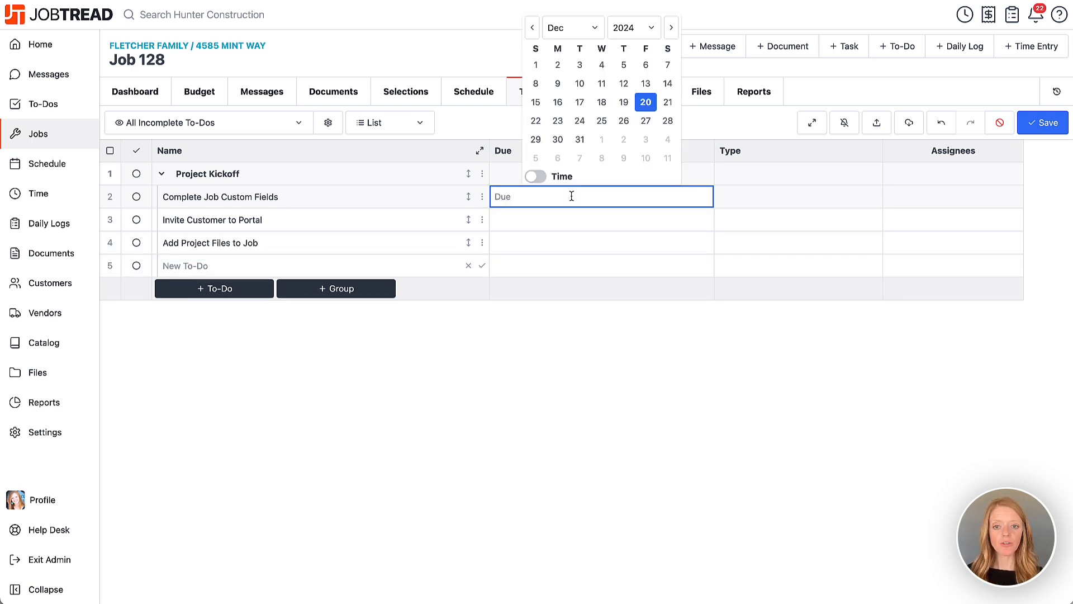
click(580, 123)
click(625, 145)
click(618, 242)
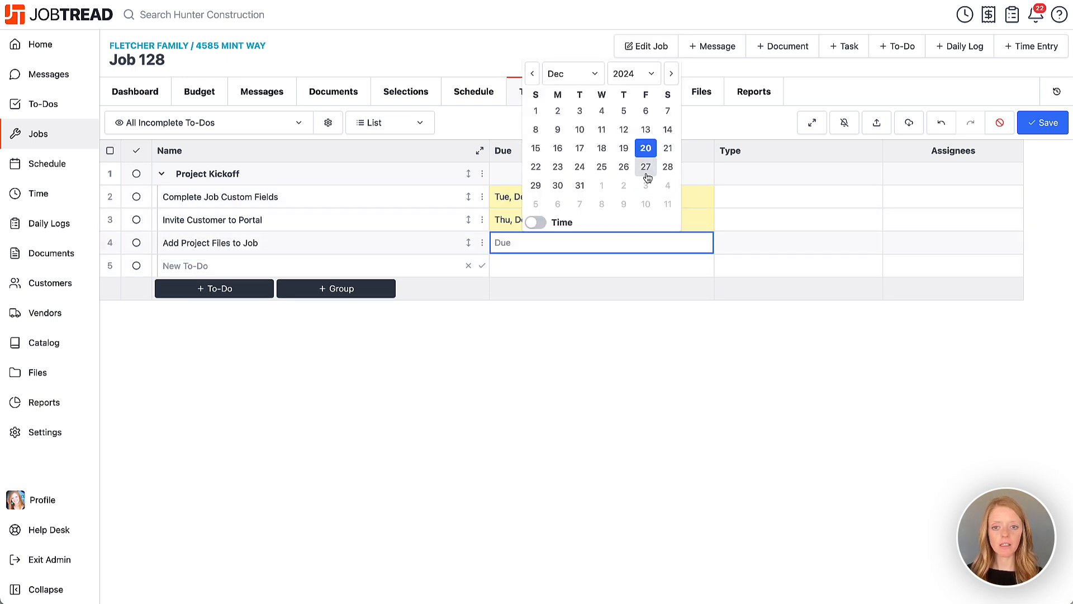
click(646, 144)
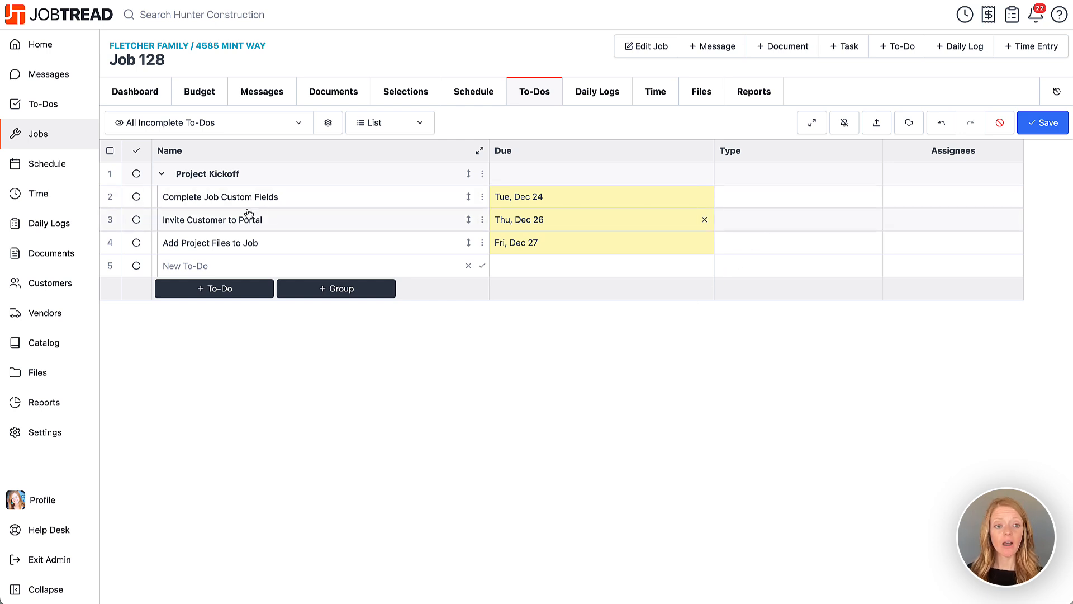
Step: Set the type of all to-dos in the Project Kickoff group to Office Work using a mass action
click(111, 175)
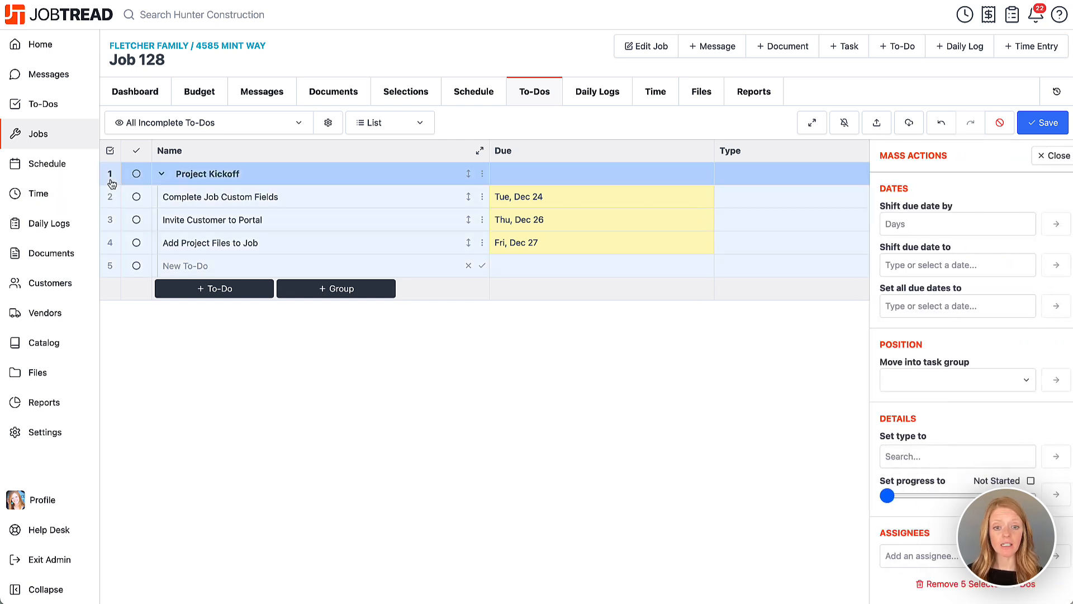
click(928, 457)
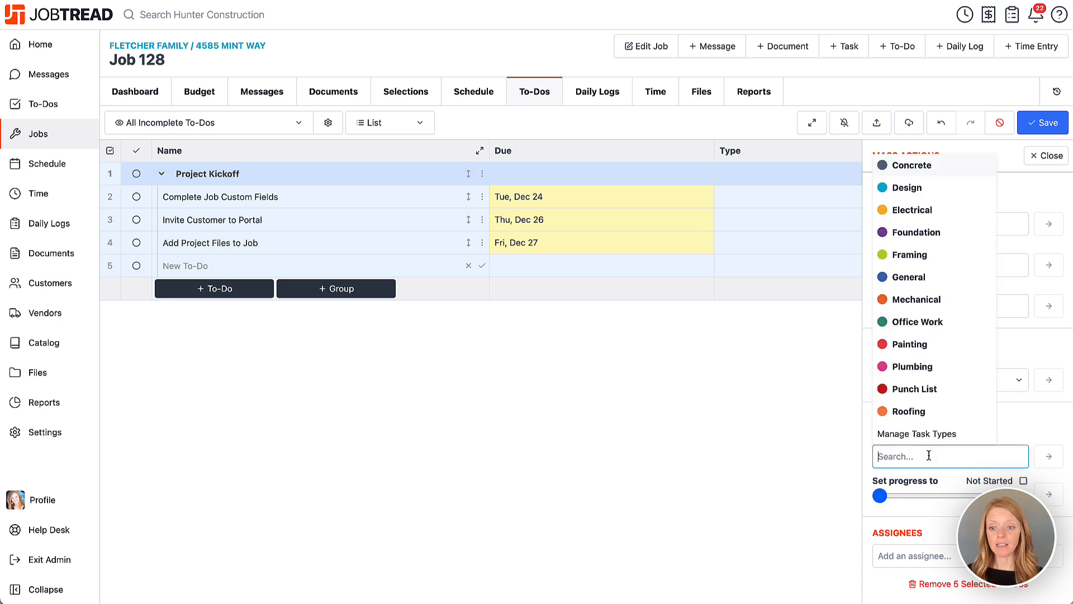
click(917, 323)
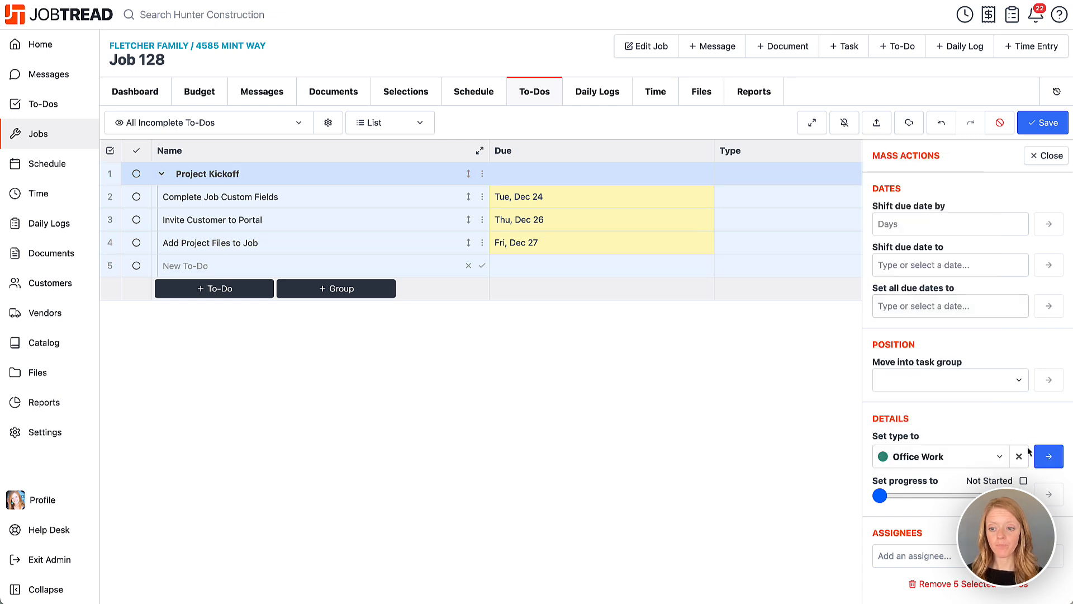
click(1049, 456)
click(1060, 125)
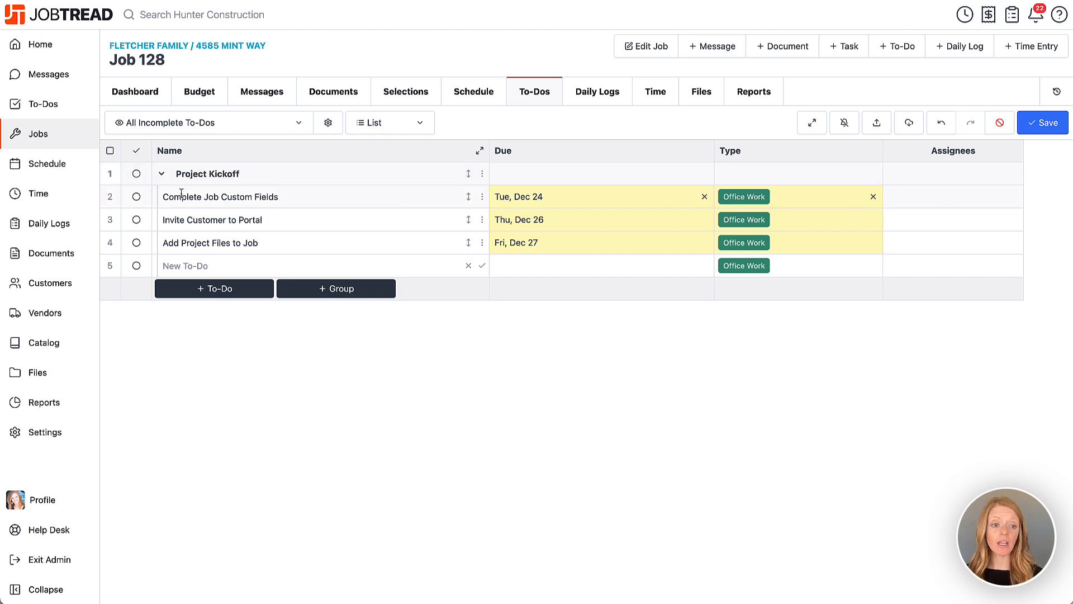
Step: Assign the whole Project Kickoff group to one of the internal estimators as a mass action and save the to-do list
click(110, 174)
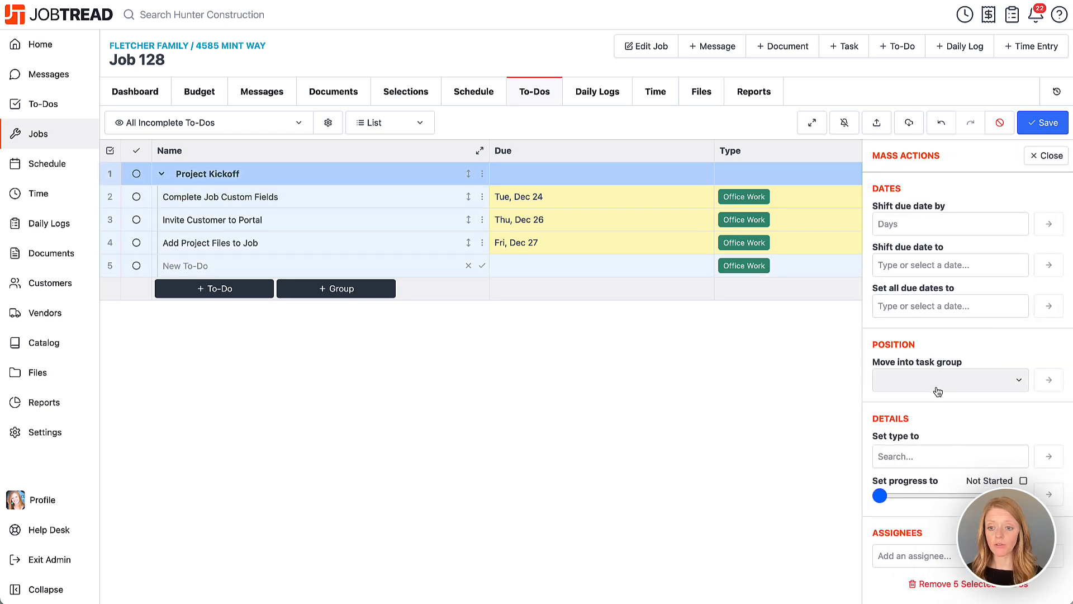
click(922, 555)
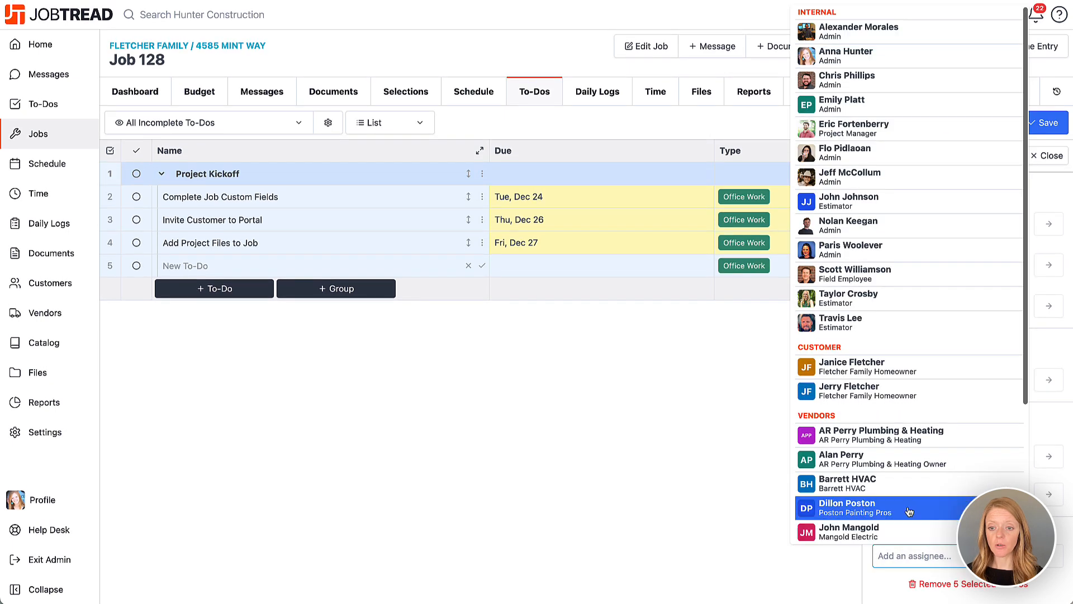
click(892, 302)
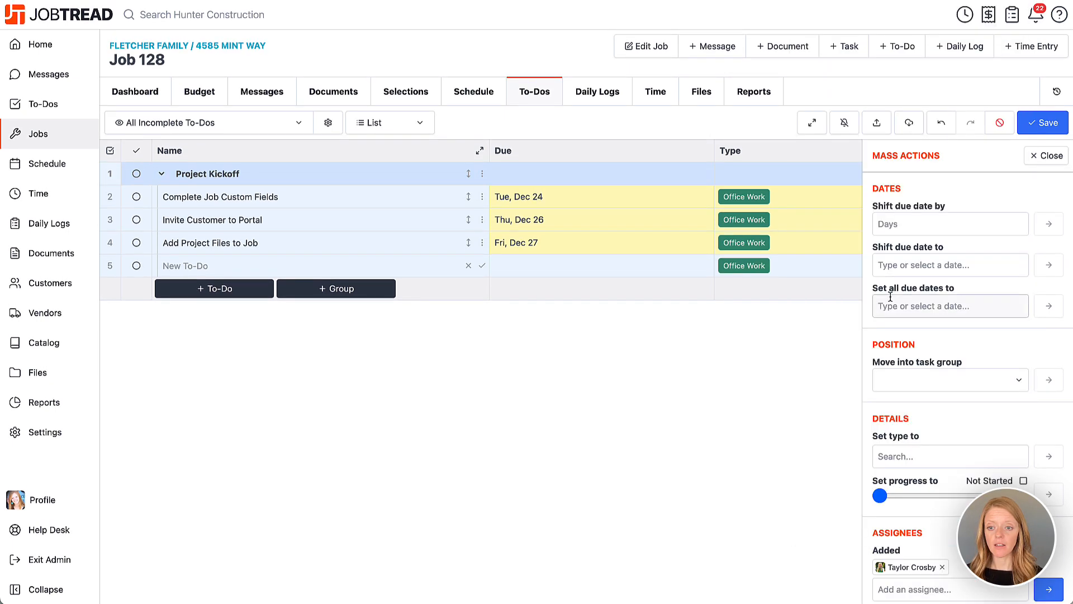
click(1047, 594)
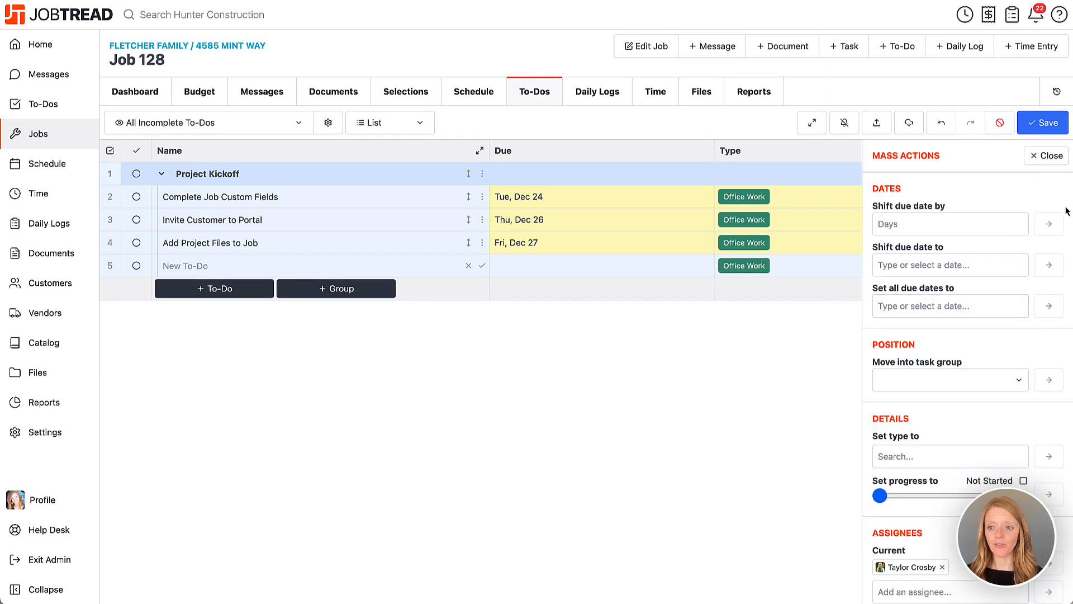
click(1048, 155)
click(1043, 123)
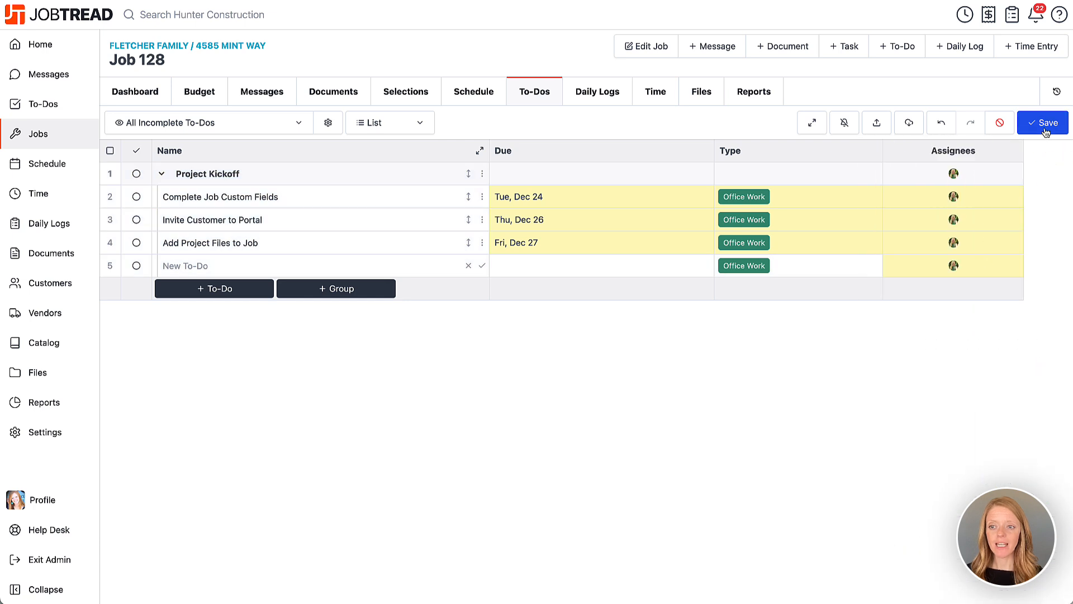